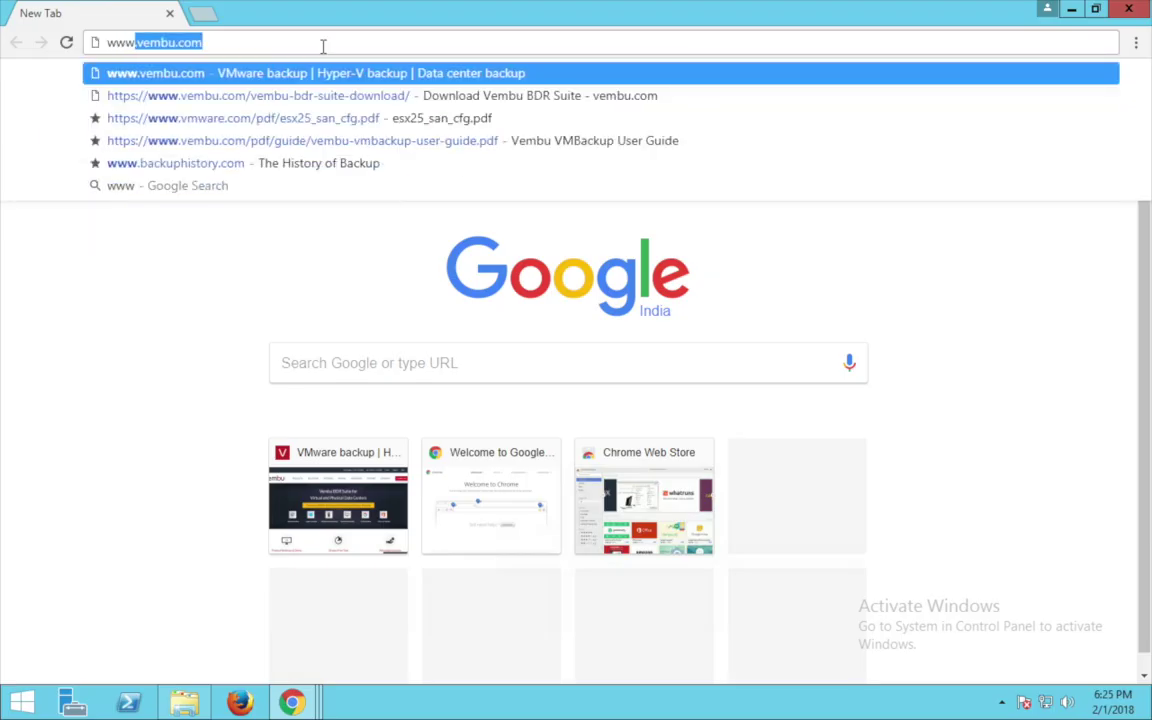
# Go to vembu.com and start downloading the BDR Suite installer, tabbing through the contact form.
pyautogui.write('vembu.com')
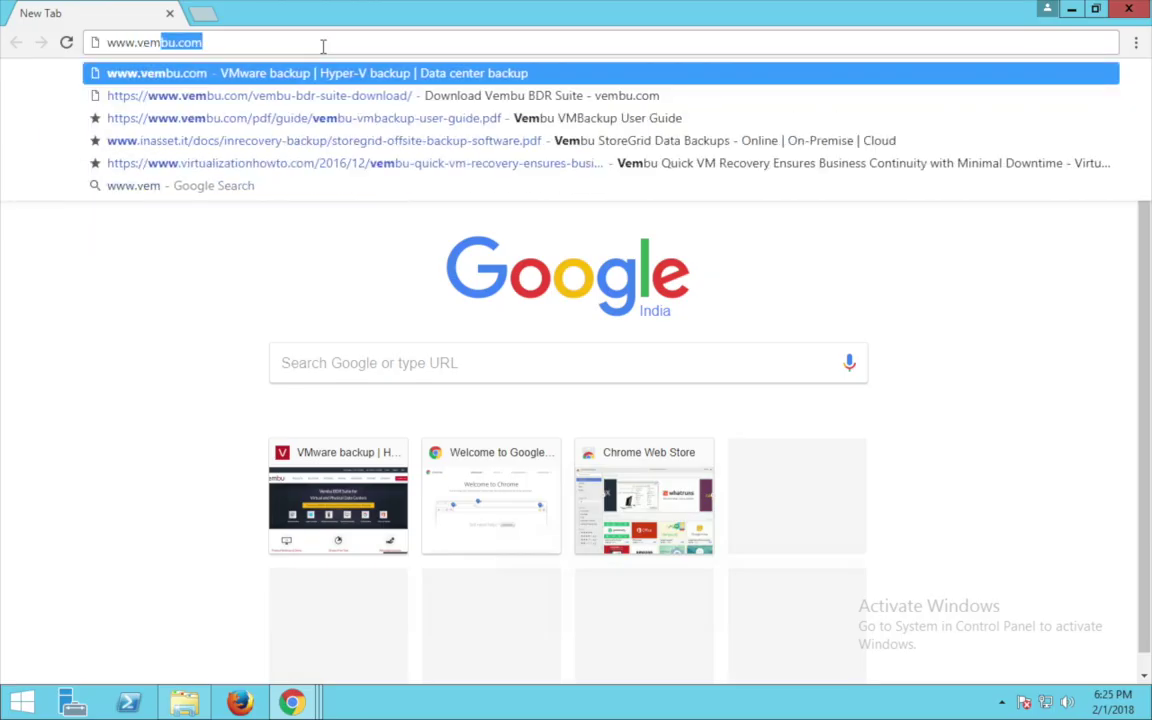
pyautogui.press('Return')
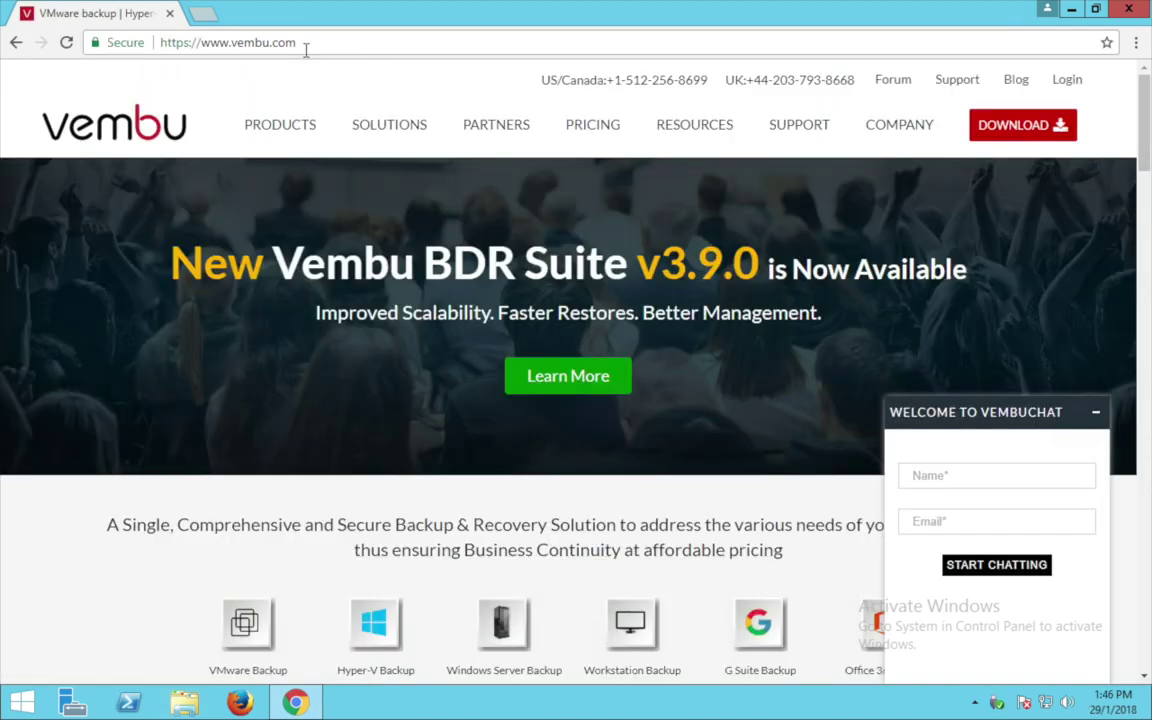
pyautogui.click(1089, 411)
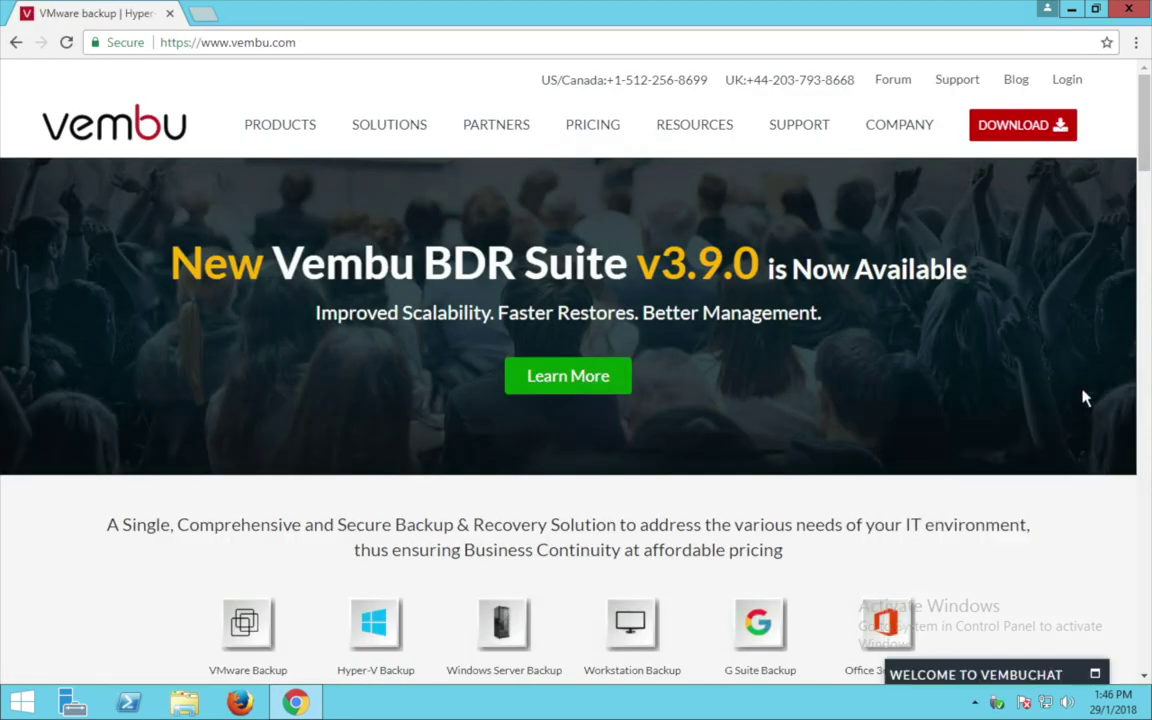
pyautogui.click(1060, 135)
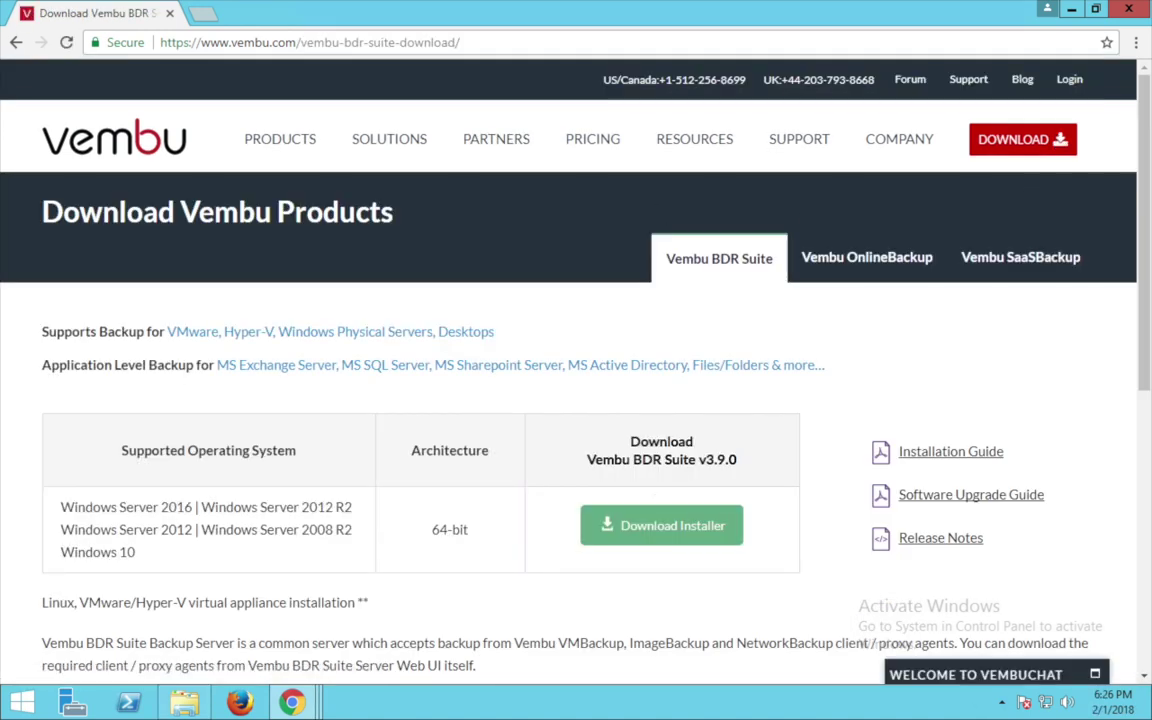
pyautogui.click(652, 537)
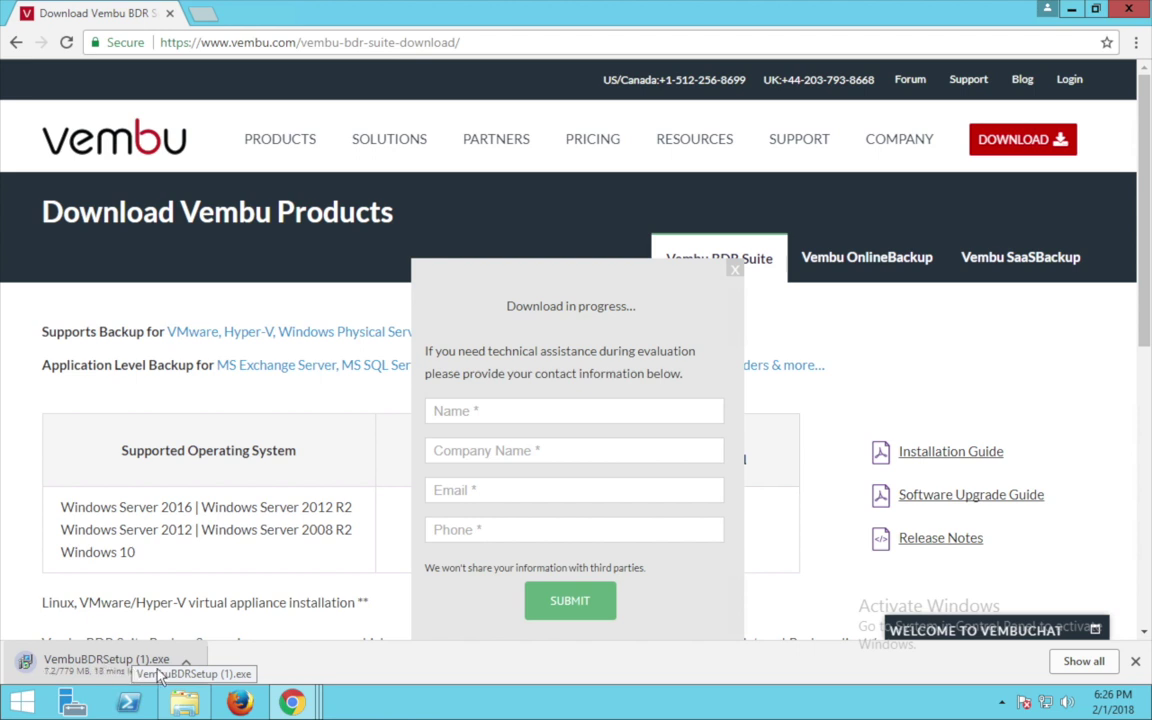
pyautogui.click(496, 411)
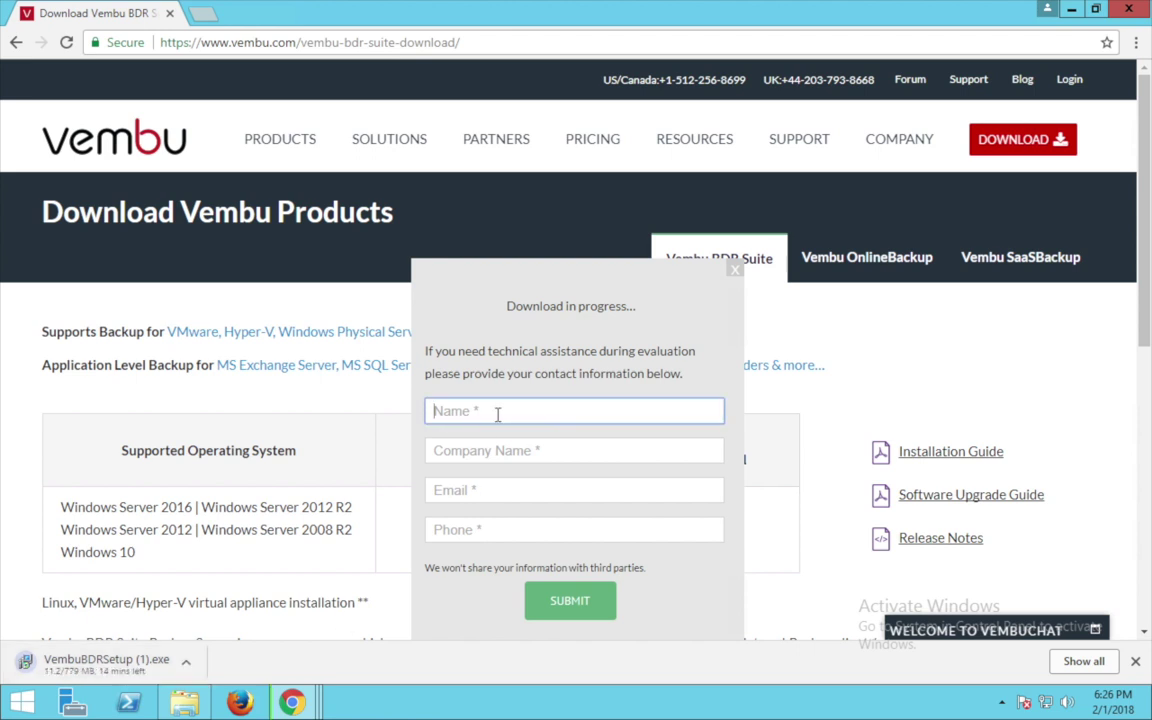
pyautogui.press('Tab')
pyautogui.press('Tab')
pyautogui.press('Tab')
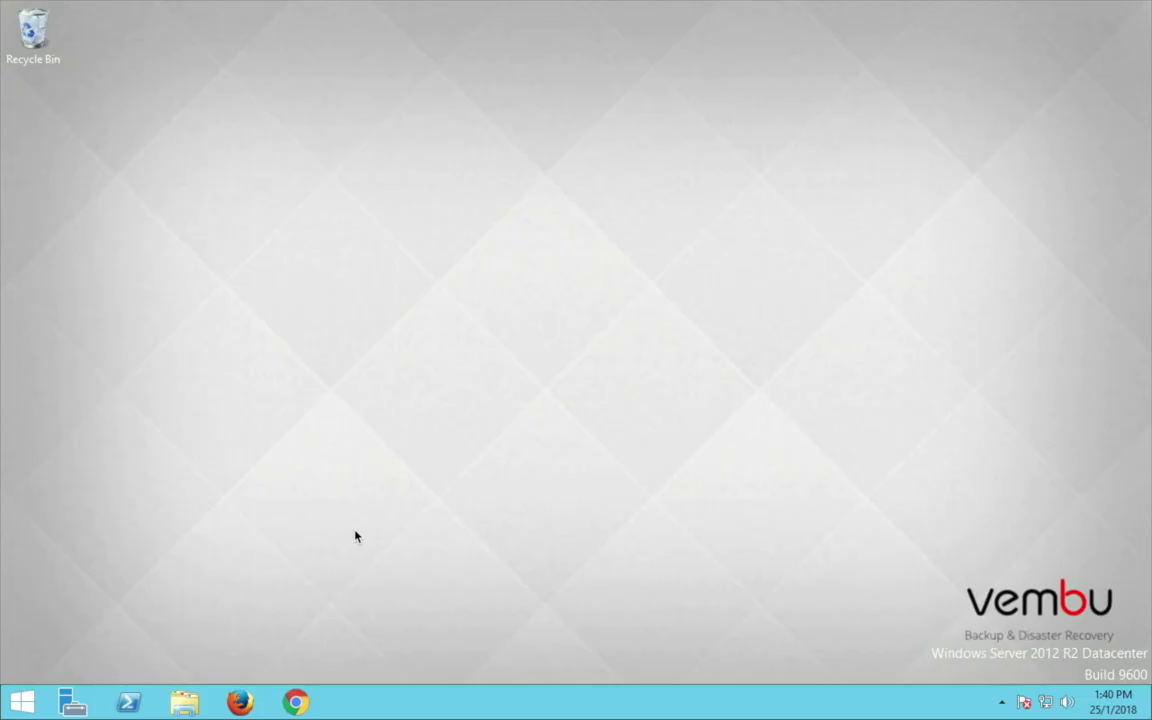
# Run VembuBDRSetup from the Downloads folder as administrator.
pyautogui.click(184, 702)
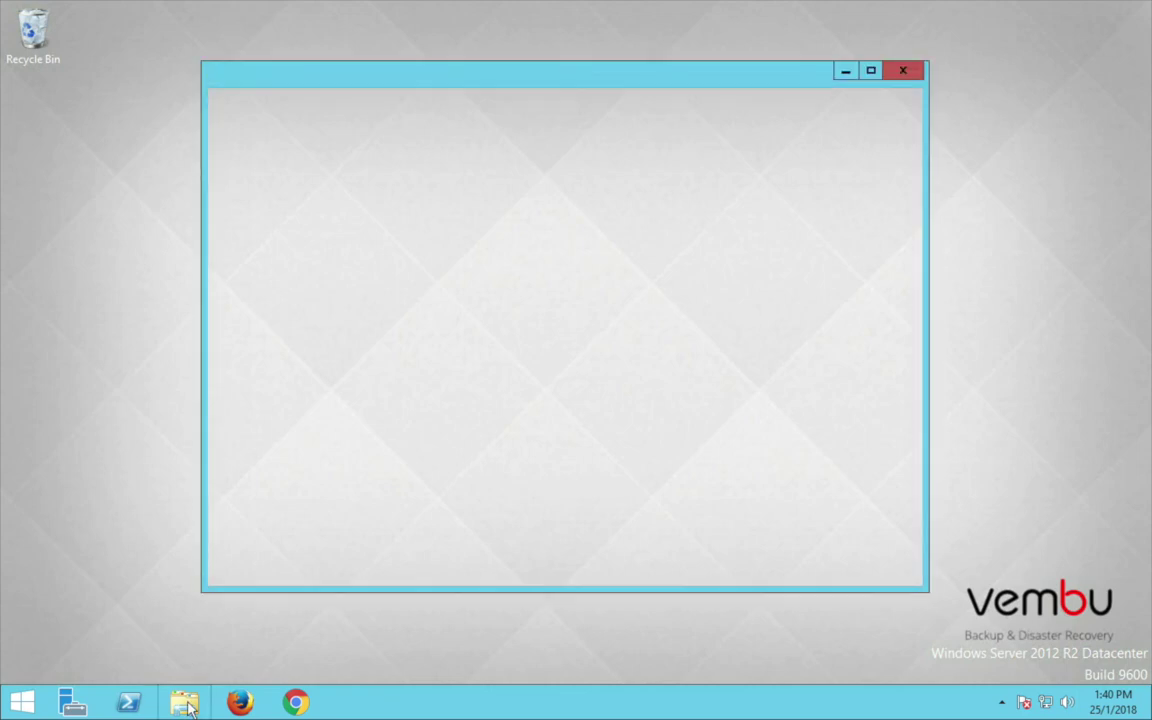
pyautogui.doubleClick(452, 334)
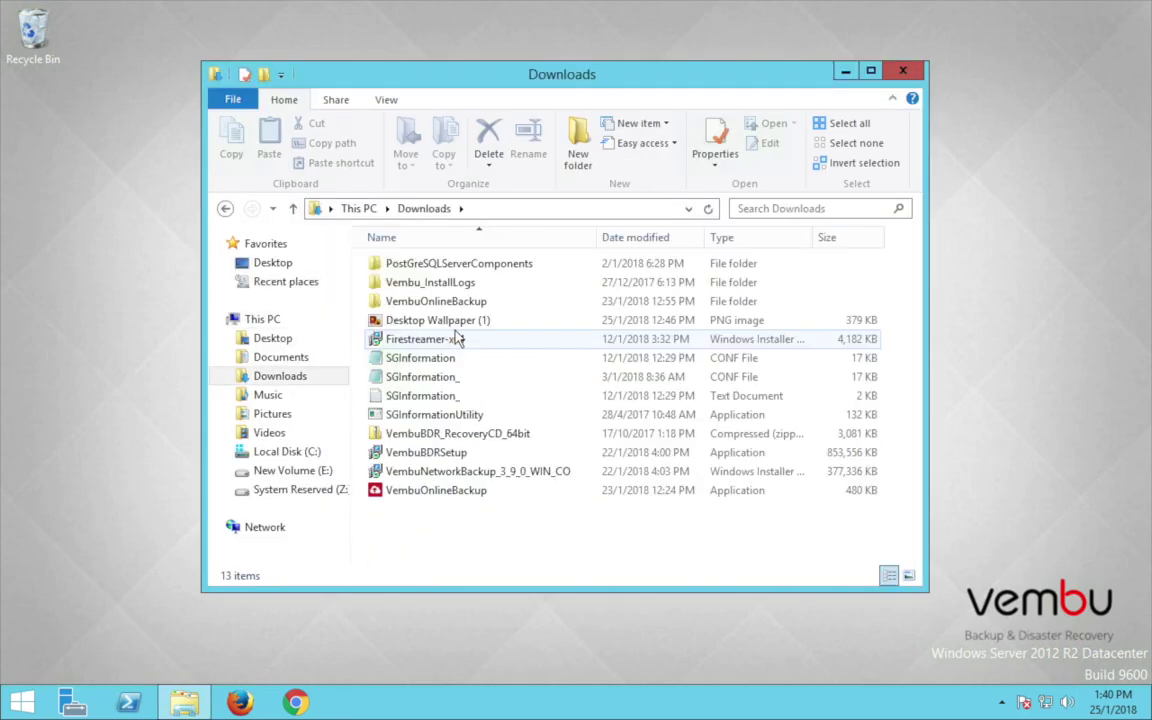
pyautogui.click(459, 454)
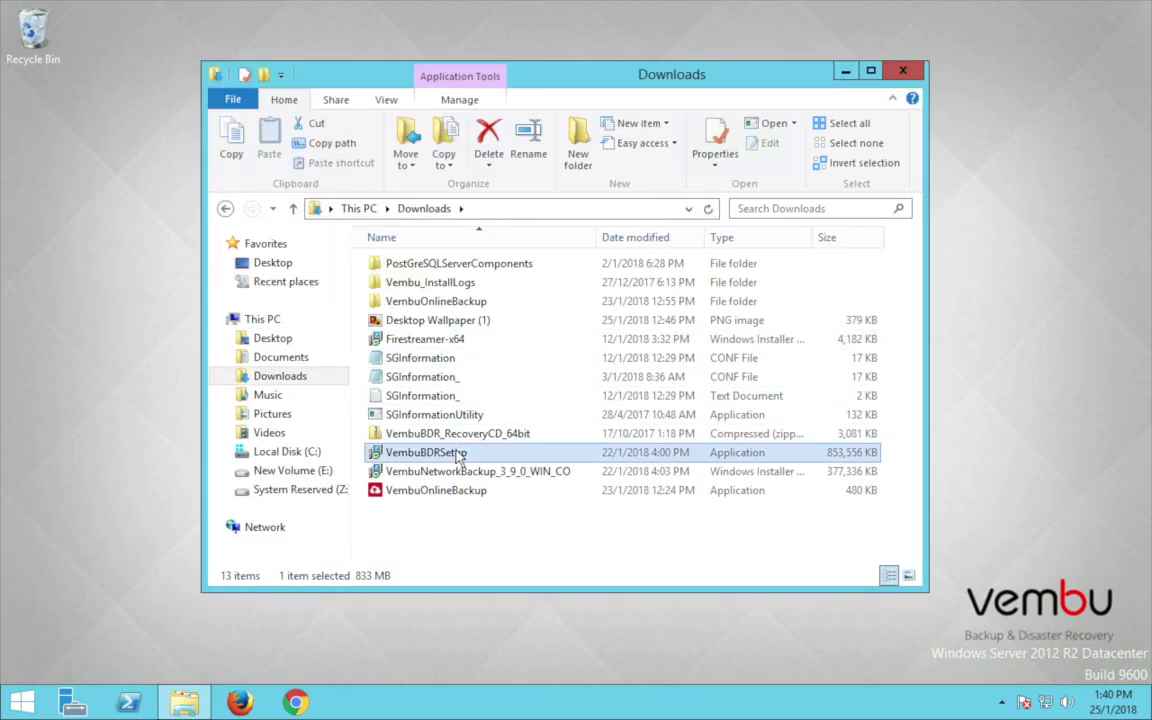
pyautogui.rightClick(459, 454)
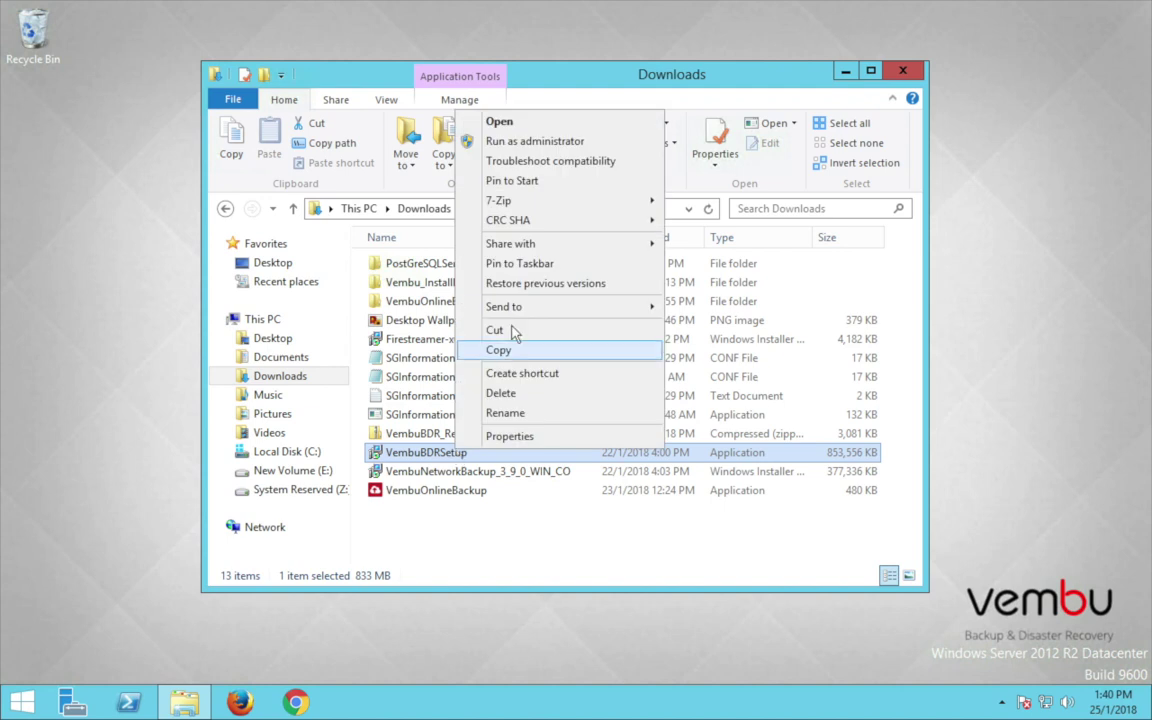
pyautogui.click(540, 142)
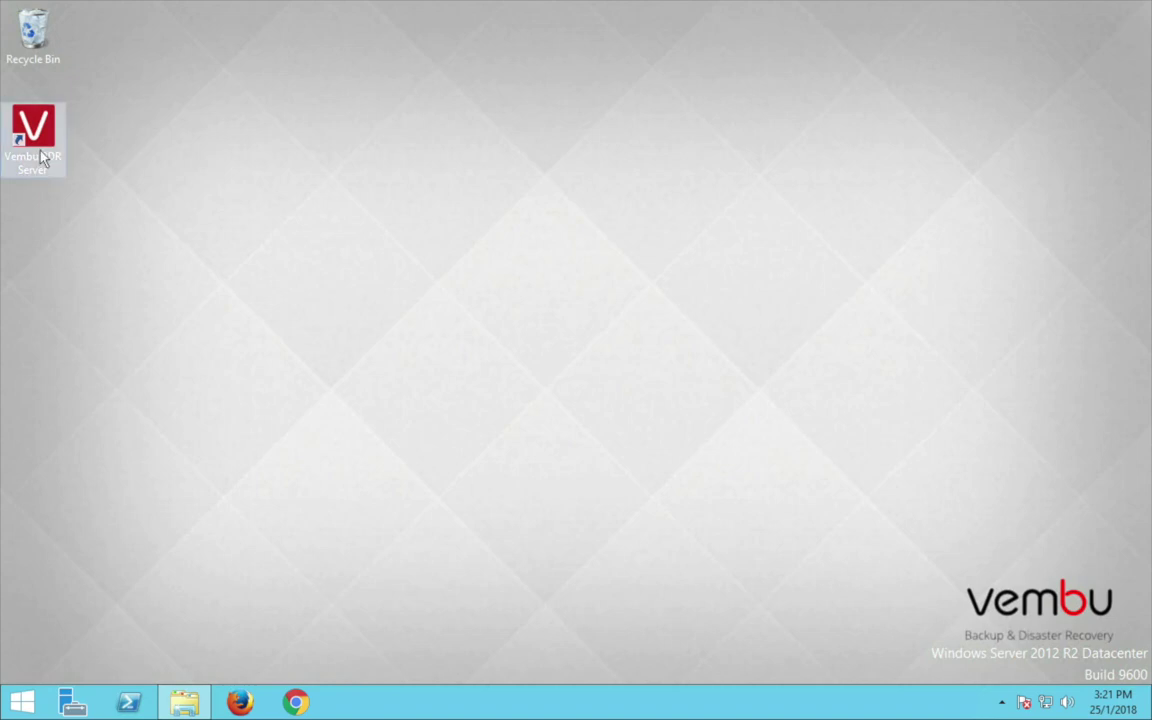
# Launch the Vembu BDR Server console and sign in as admin.
pyautogui.doubleClick(43, 155)
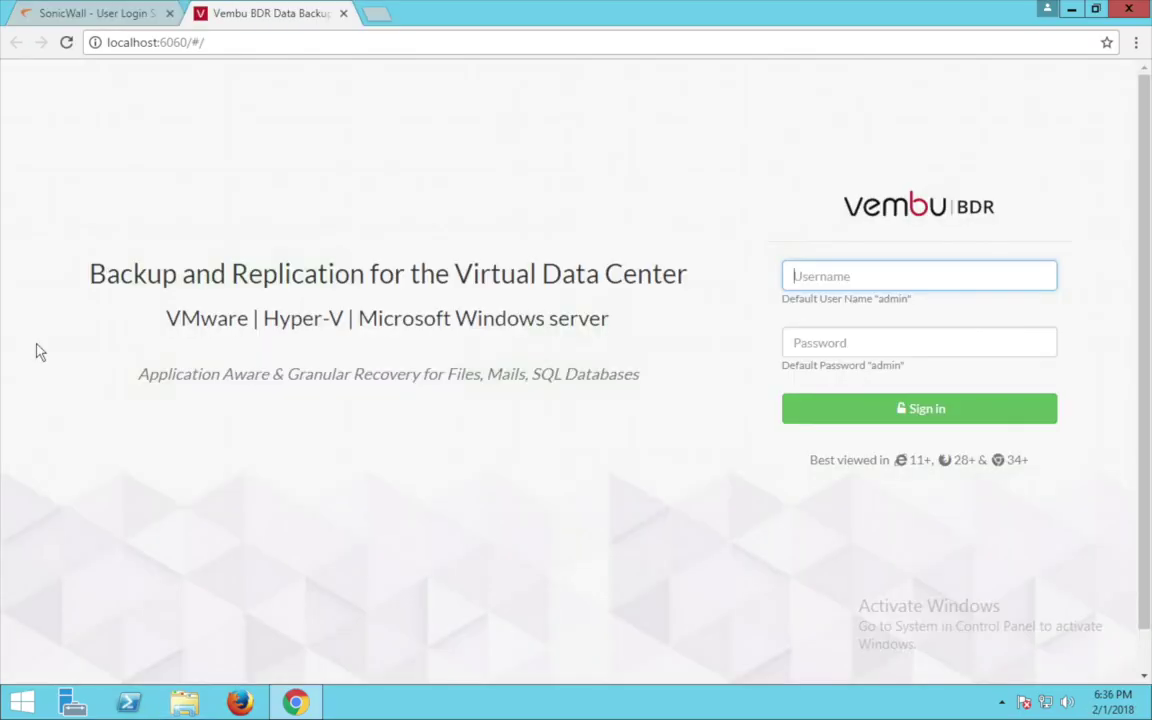
pyautogui.write('admin')
pyautogui.press('Tab')
pyautogui.write('admin')
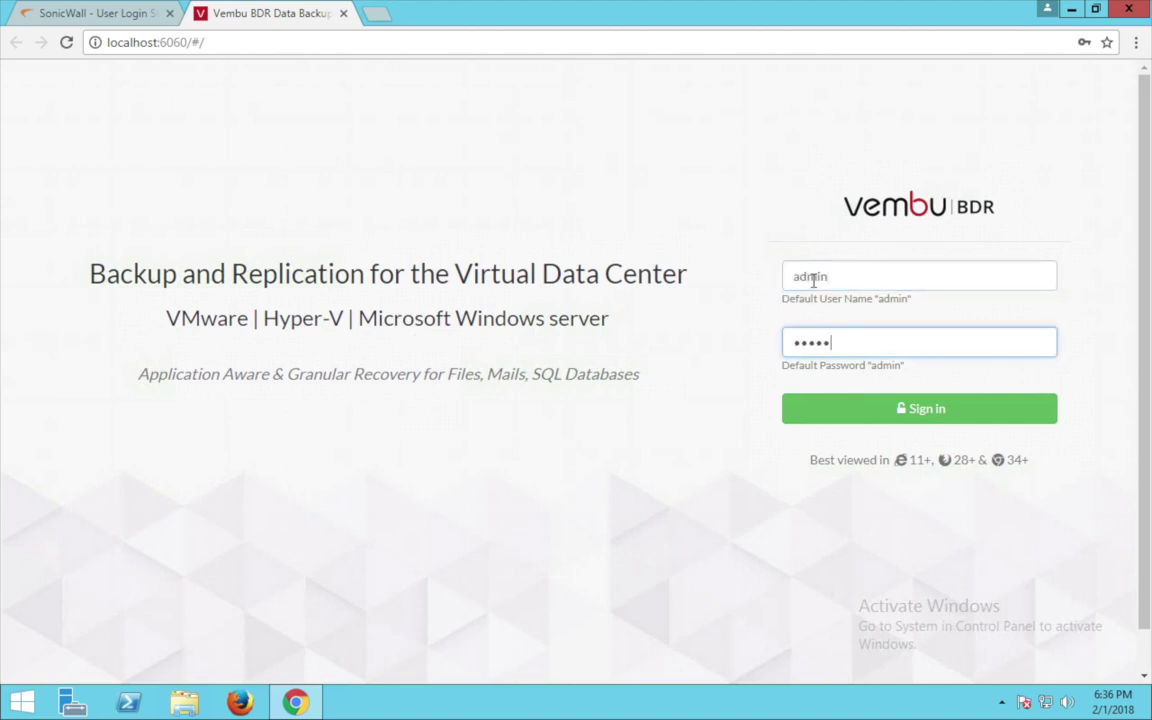
pyautogui.click(925, 410)
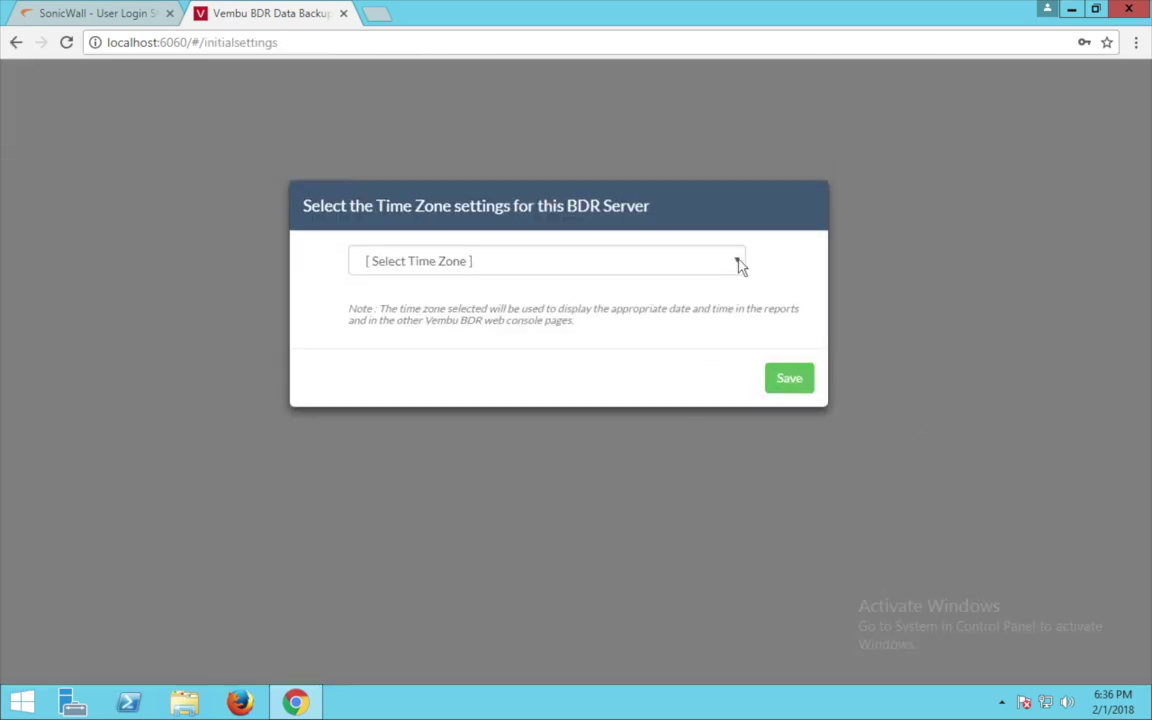
# Save the Chennai time zone and enter vembubdr90 as the BDR ID.
pyautogui.click(738, 263)
pyautogui.moveTo(741, 320); pyautogui.dragTo(743, 496)
pyautogui.click(617, 496)
pyautogui.click(781, 398)
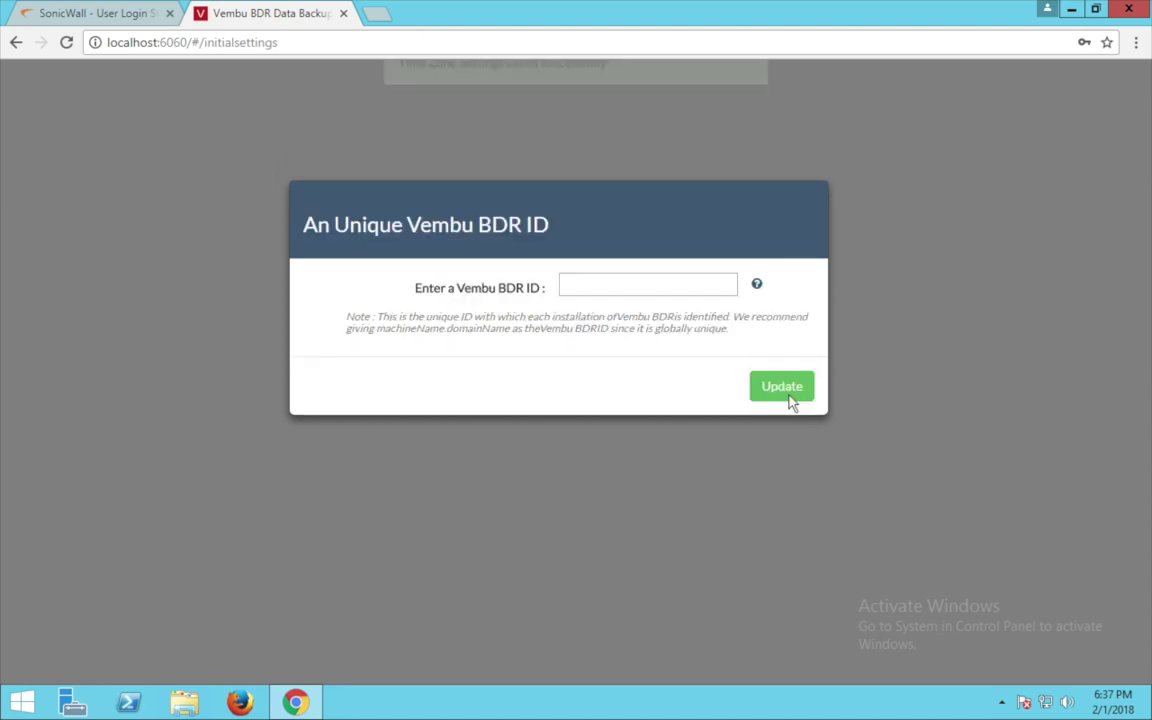
pyautogui.click(635, 283)
pyautogui.write('vembubdr90')
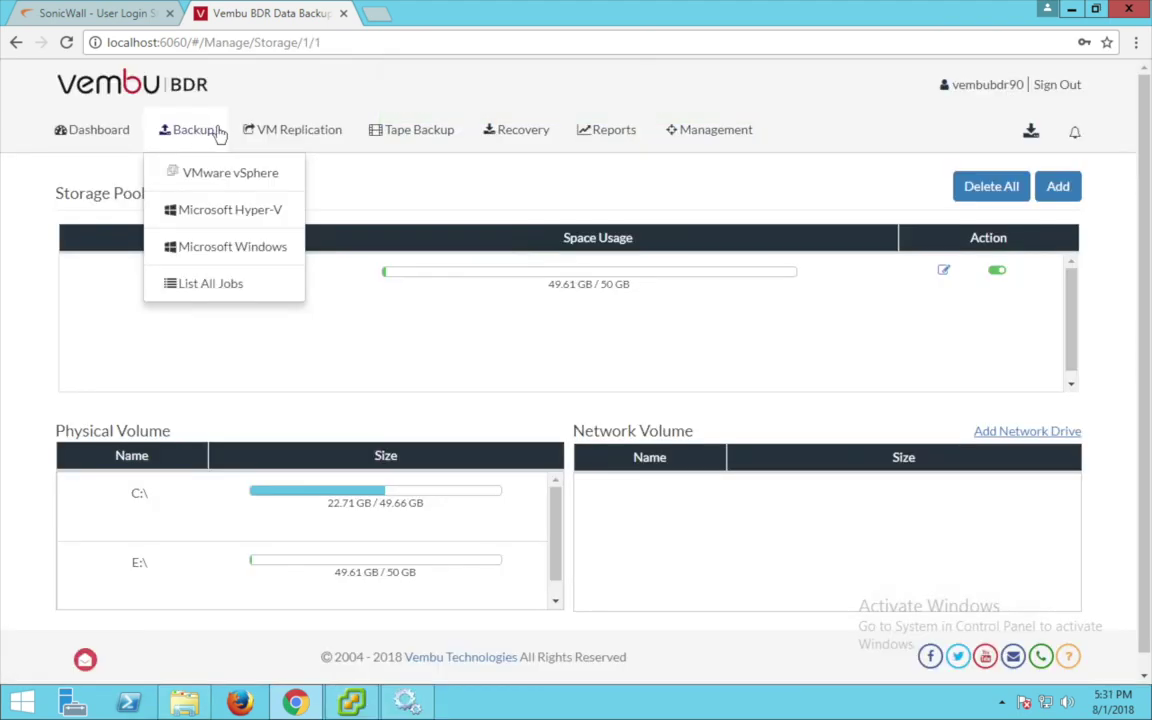
# Add Microsoft Windows host 192.168.103.127 with user Administrator and its password.
pyautogui.click(236, 250)
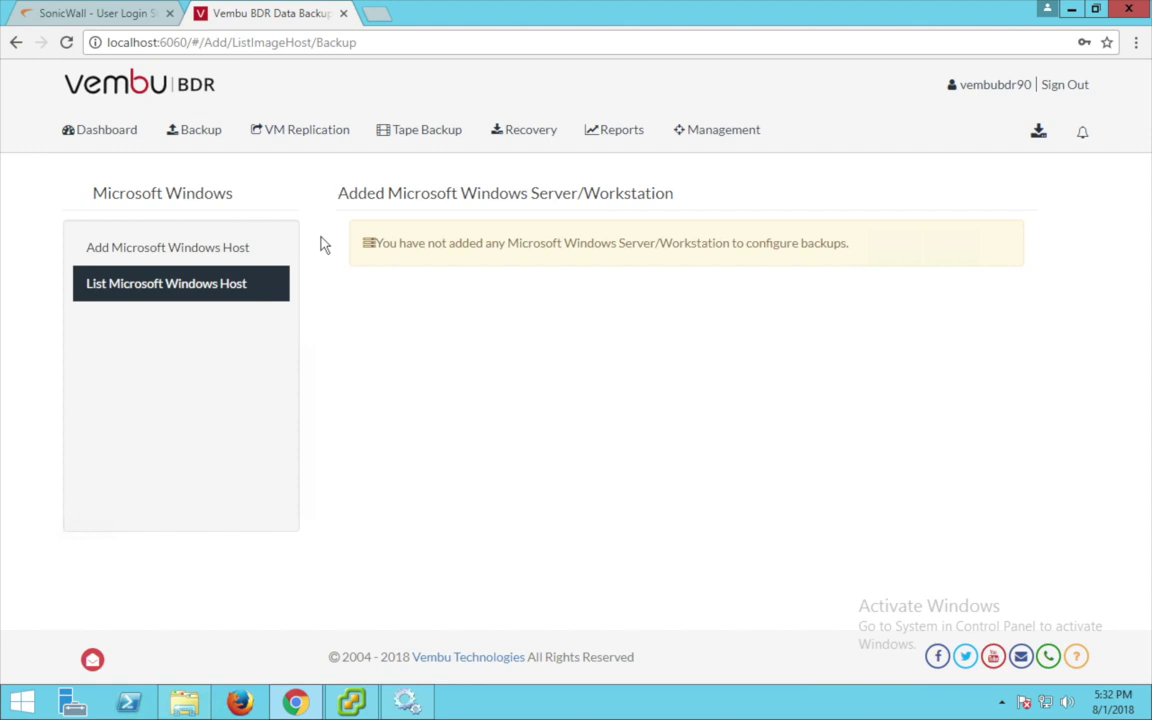
pyautogui.click(244, 249)
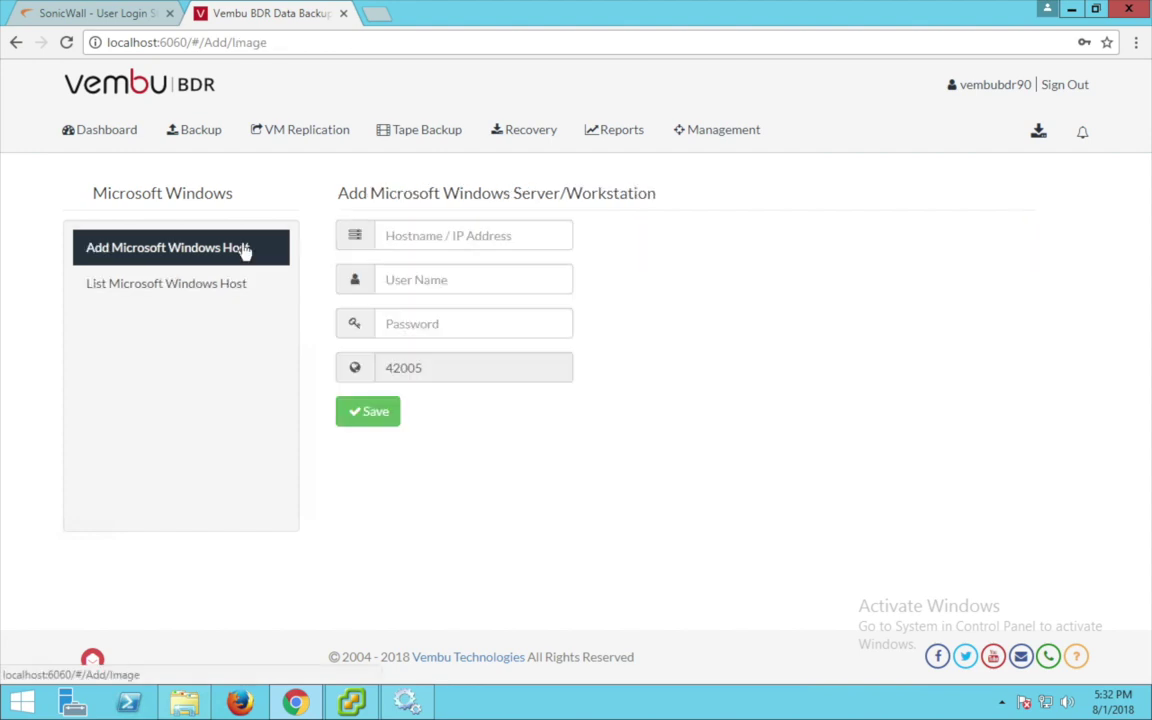
pyautogui.click(387, 233)
pyautogui.write('192.168.103.127')
pyautogui.click(396, 280)
pyautogui.write('Administrator')
pyautogui.click(385, 322)
pyautogui.write('*********')
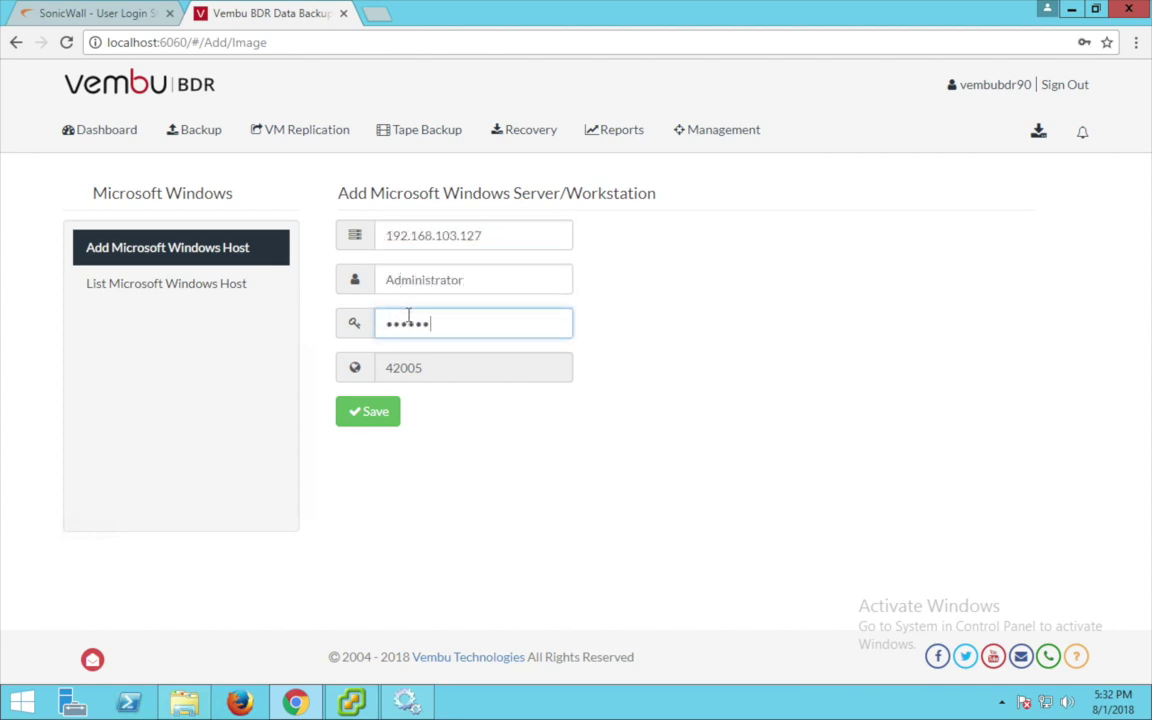
pyautogui.click(379, 420)
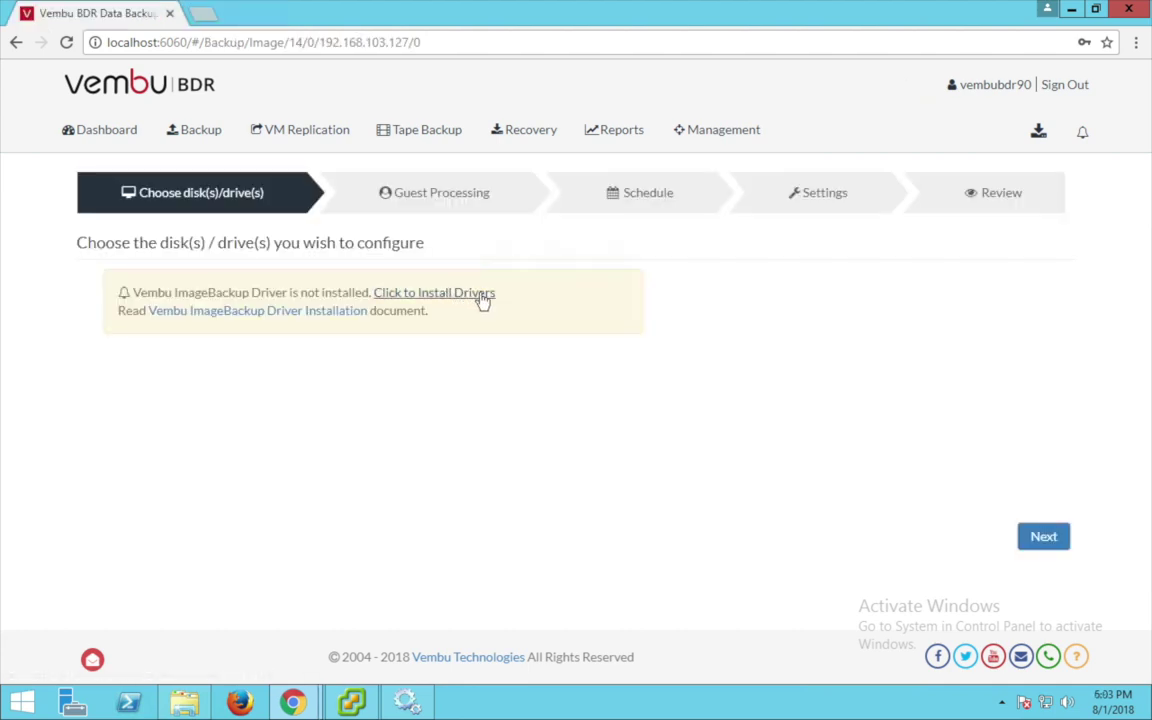
# Install the ImageBackup driver with a reboot, then start a backup of drives Z: and C:.
pyautogui.click(481, 296)
pyautogui.click(803, 185)
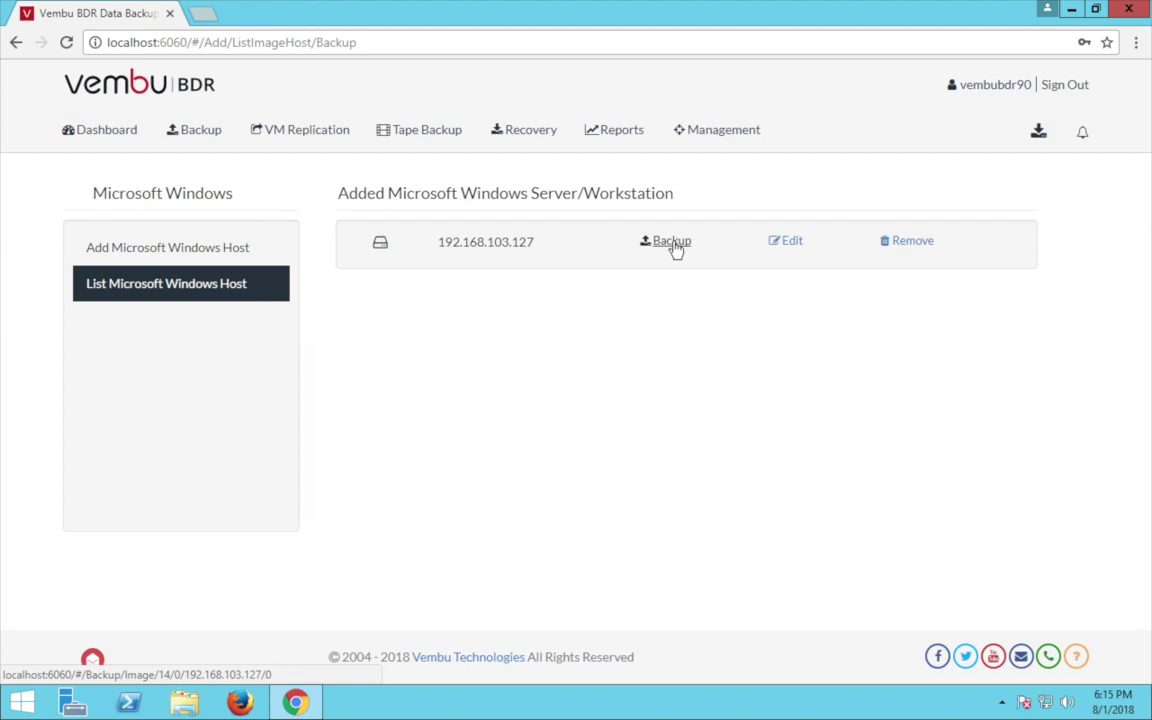
pyautogui.click(675, 248)
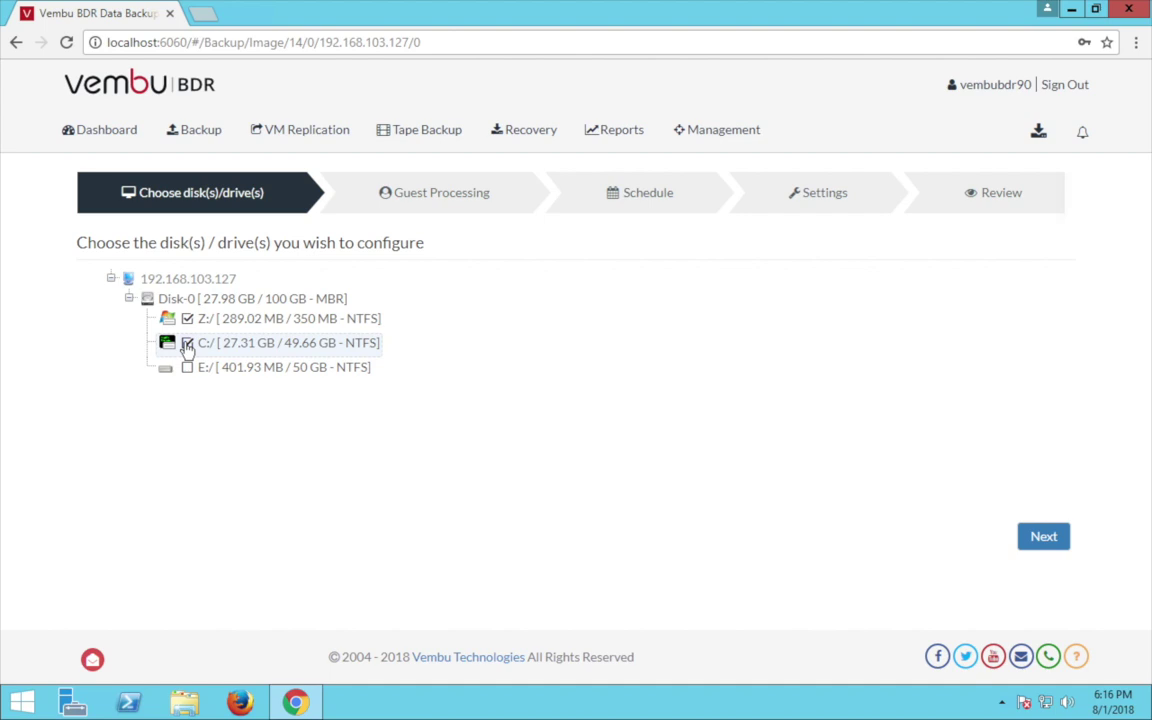
pyautogui.click(1044, 537)
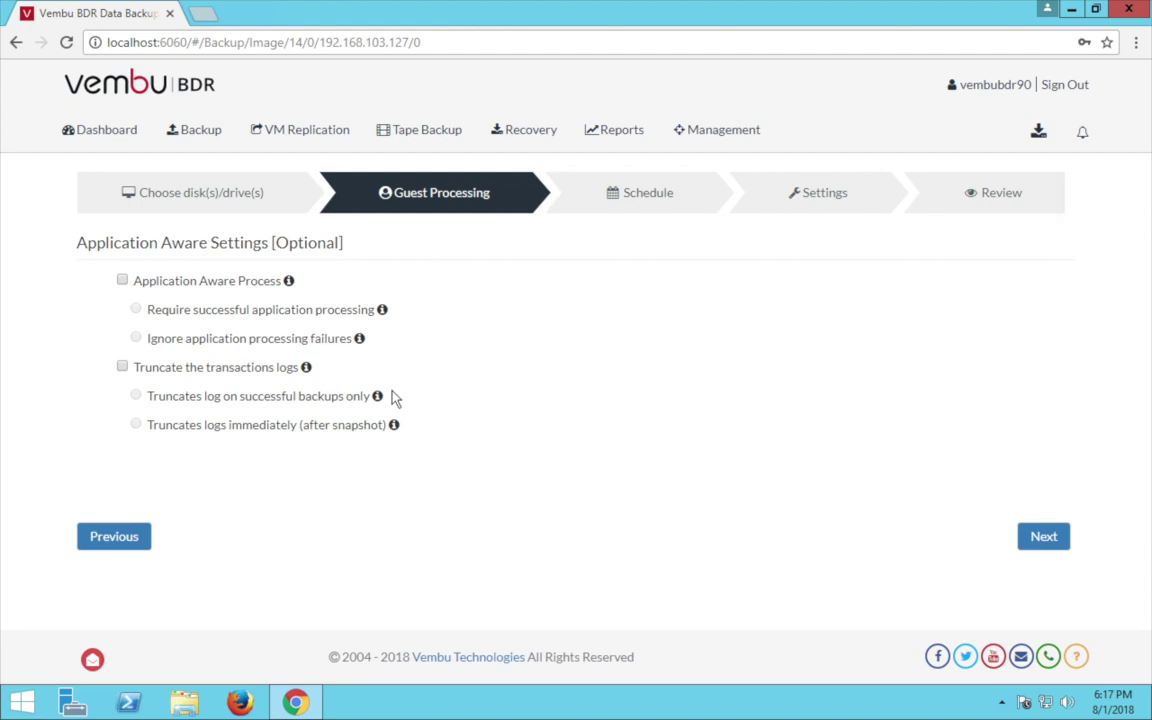
# Enable Application Aware Process and transaction log truncation, then continue to scheduling.
pyautogui.click(122, 282)
pyautogui.click(122, 368)
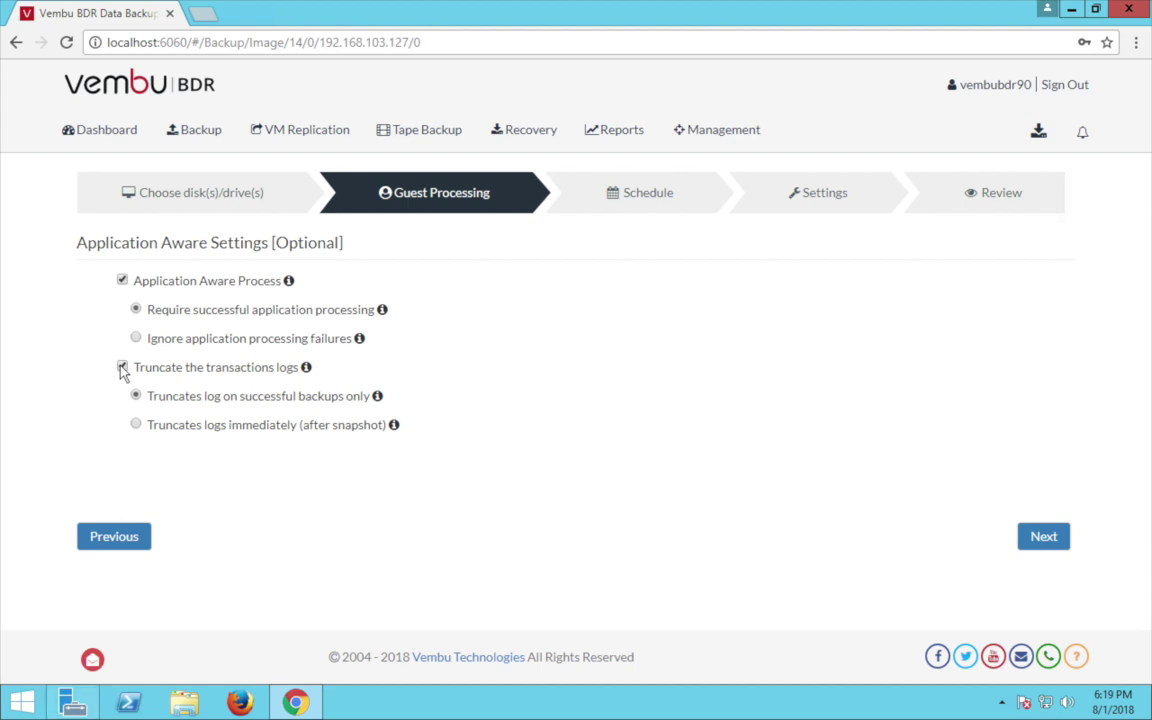
pyautogui.click(1043, 539)
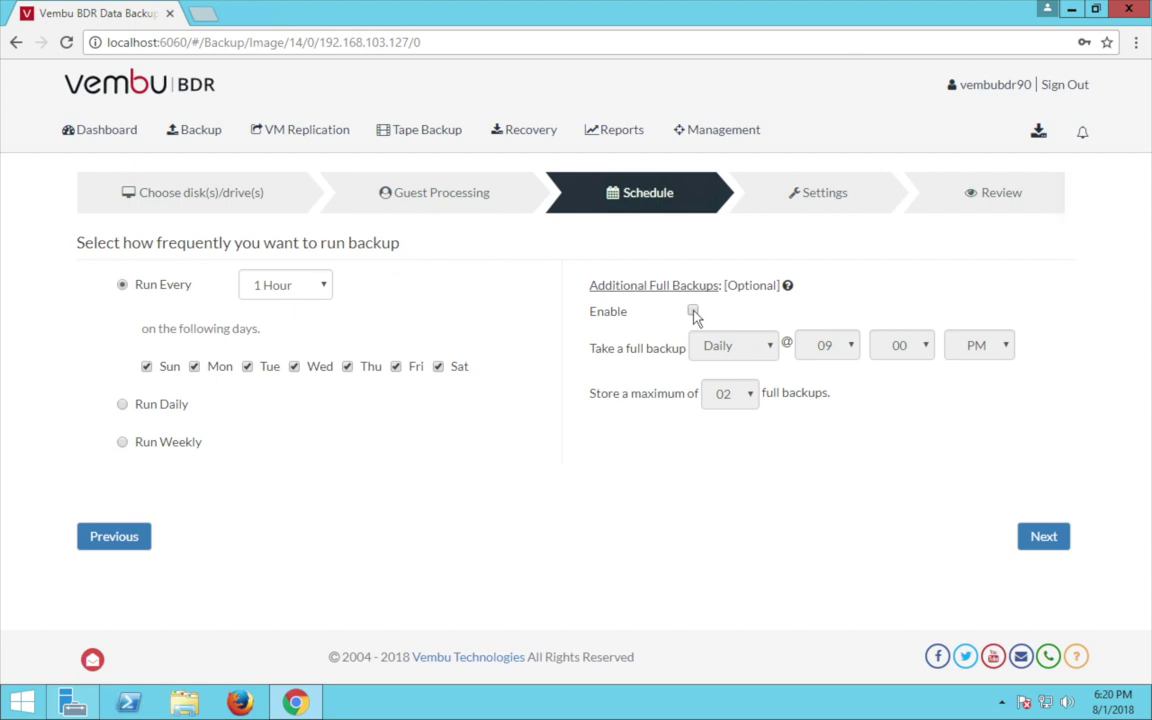
# Enable additional Daily full backups at 09:00 PM, keeping a maximum of 02.
pyautogui.click(693, 311)
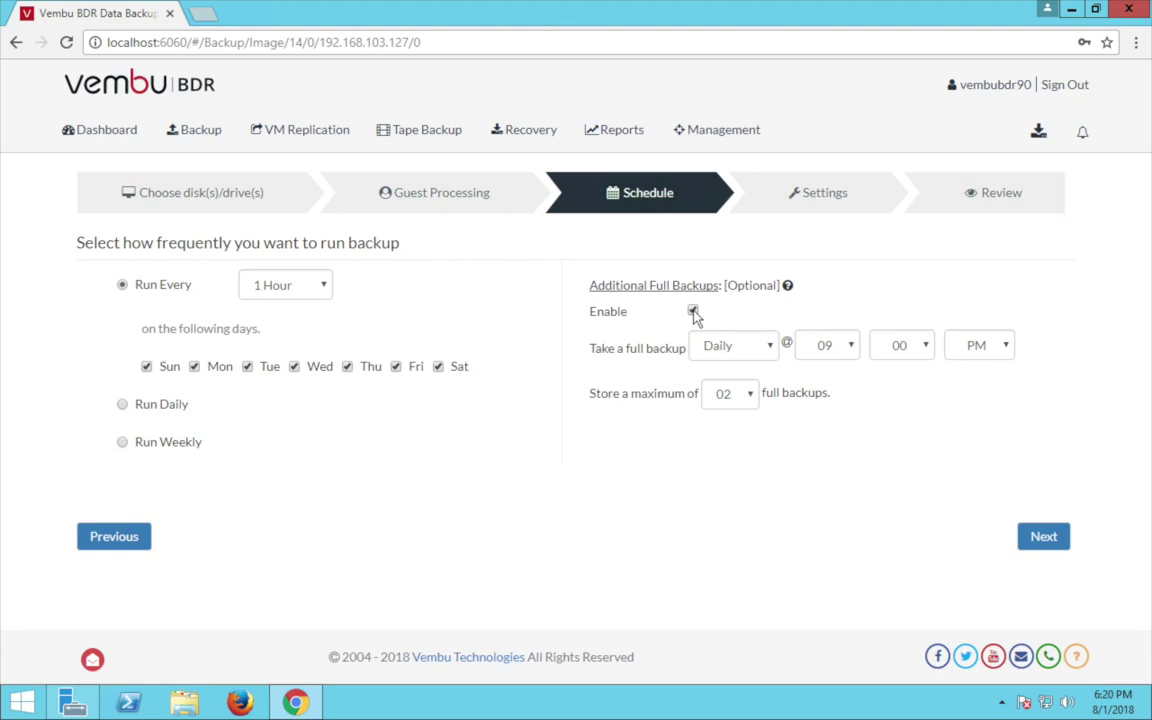
pyautogui.click(770, 348)
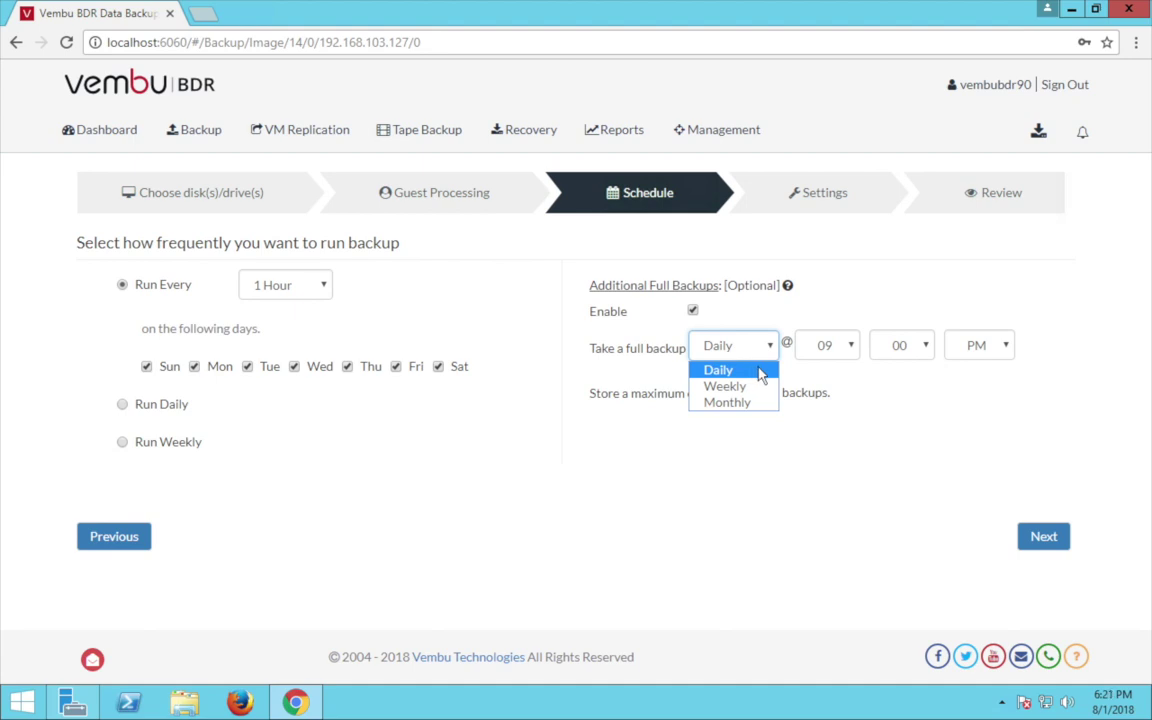
pyautogui.click(872, 448)
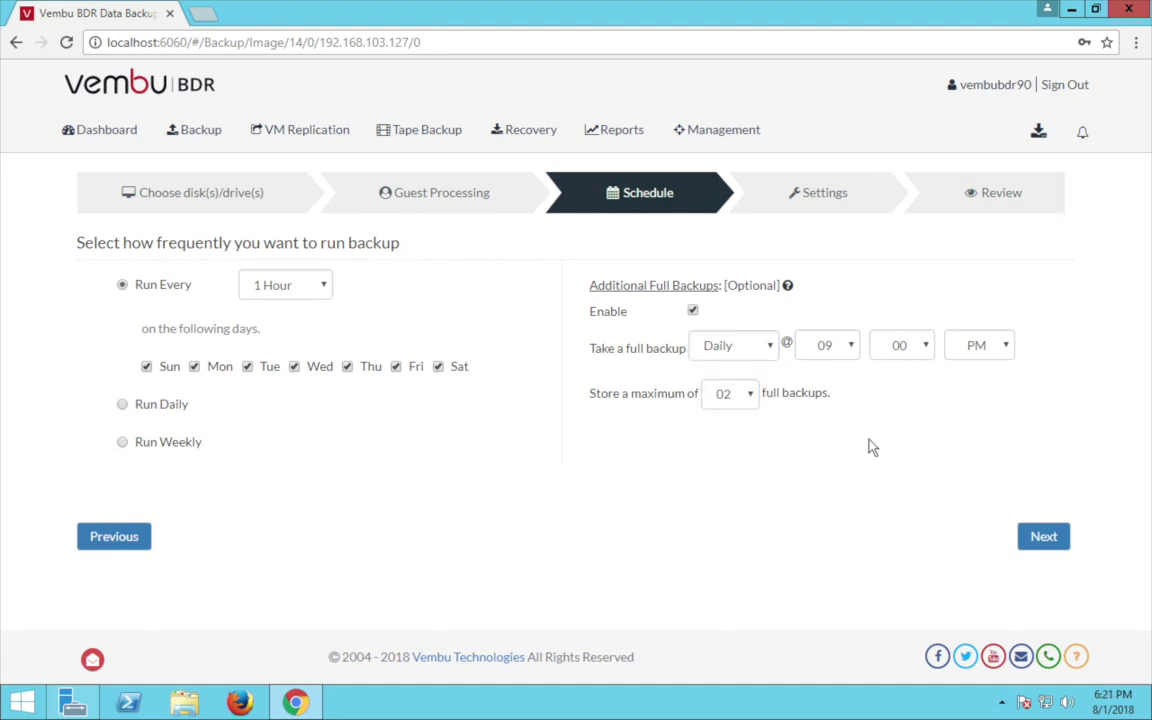
pyautogui.click(1043, 538)
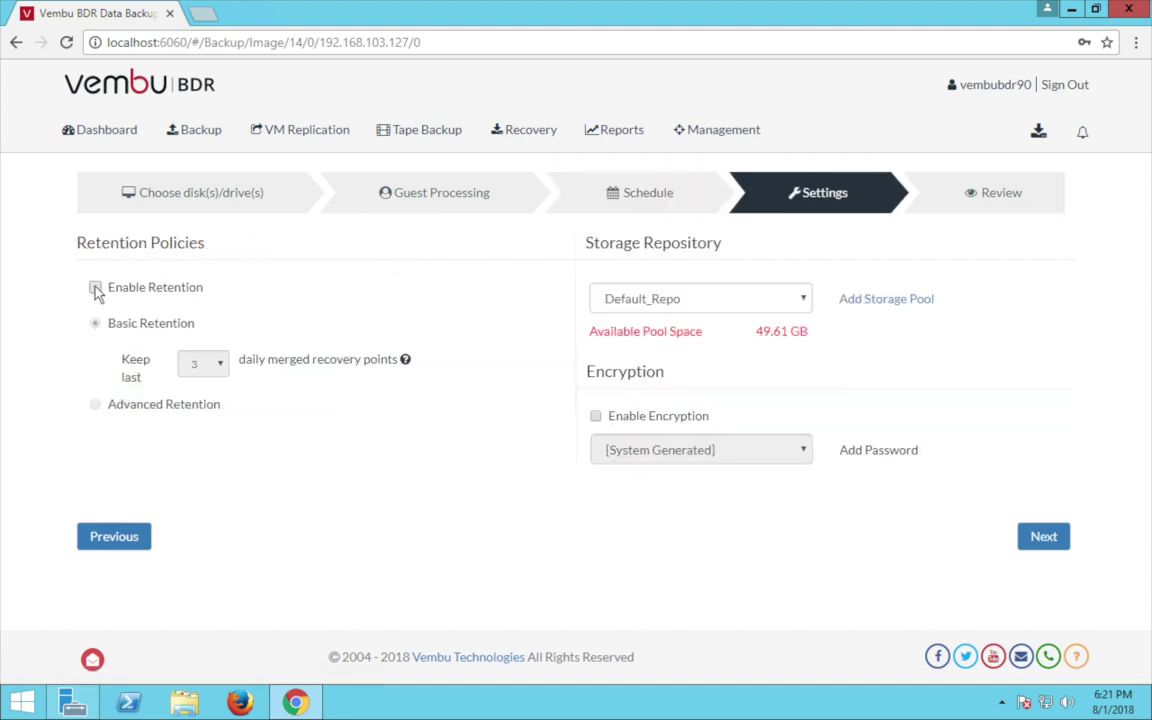
# Enable retention with 3 recovery points, switch to Advanced Retention, and turn on daily and weekly merges.
pyautogui.click(96, 289)
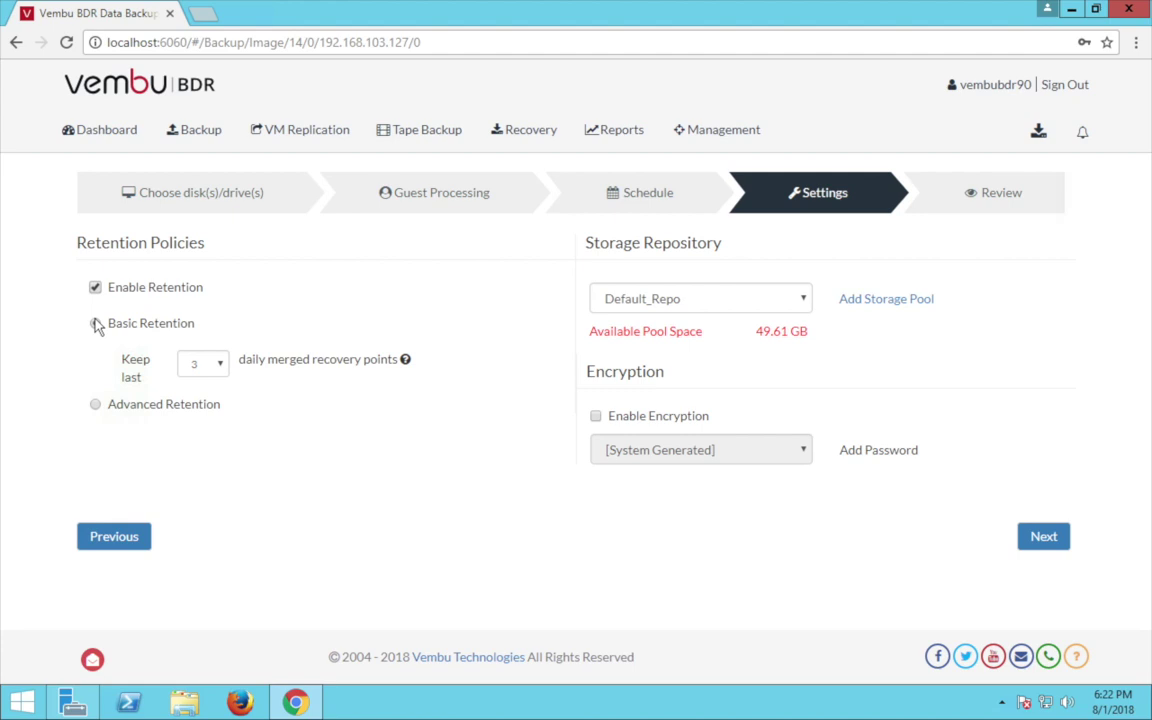
pyautogui.click(219, 363)
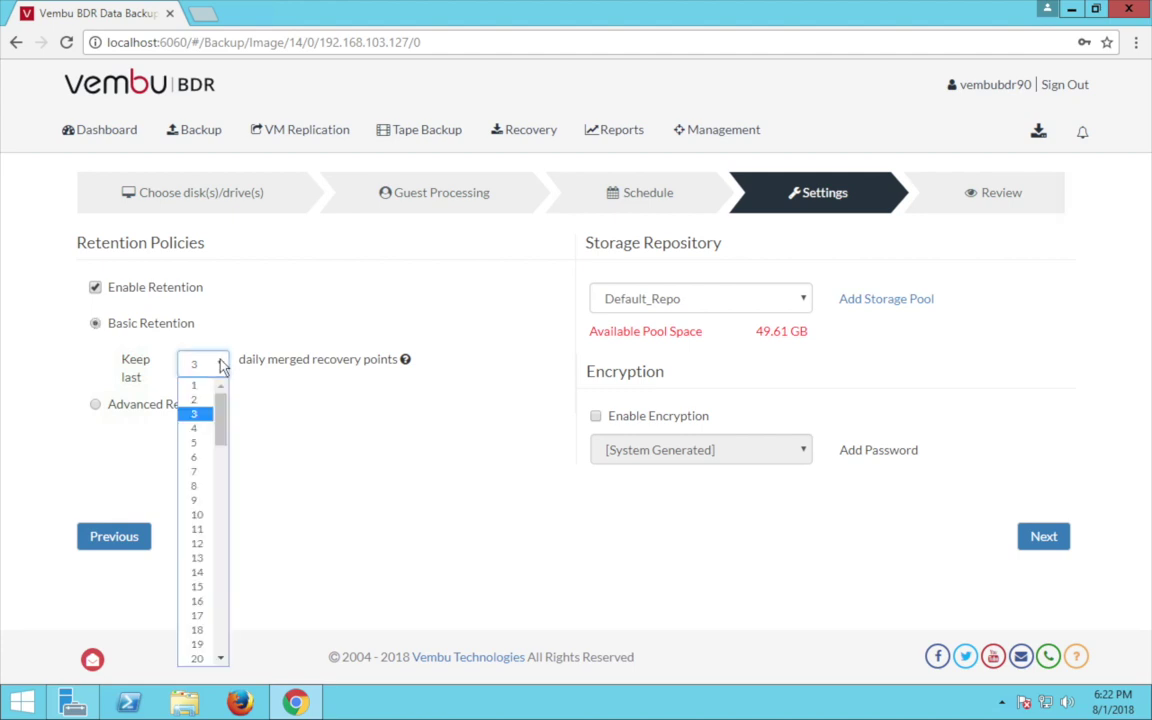
pyautogui.scroll(-10, 220, 450)
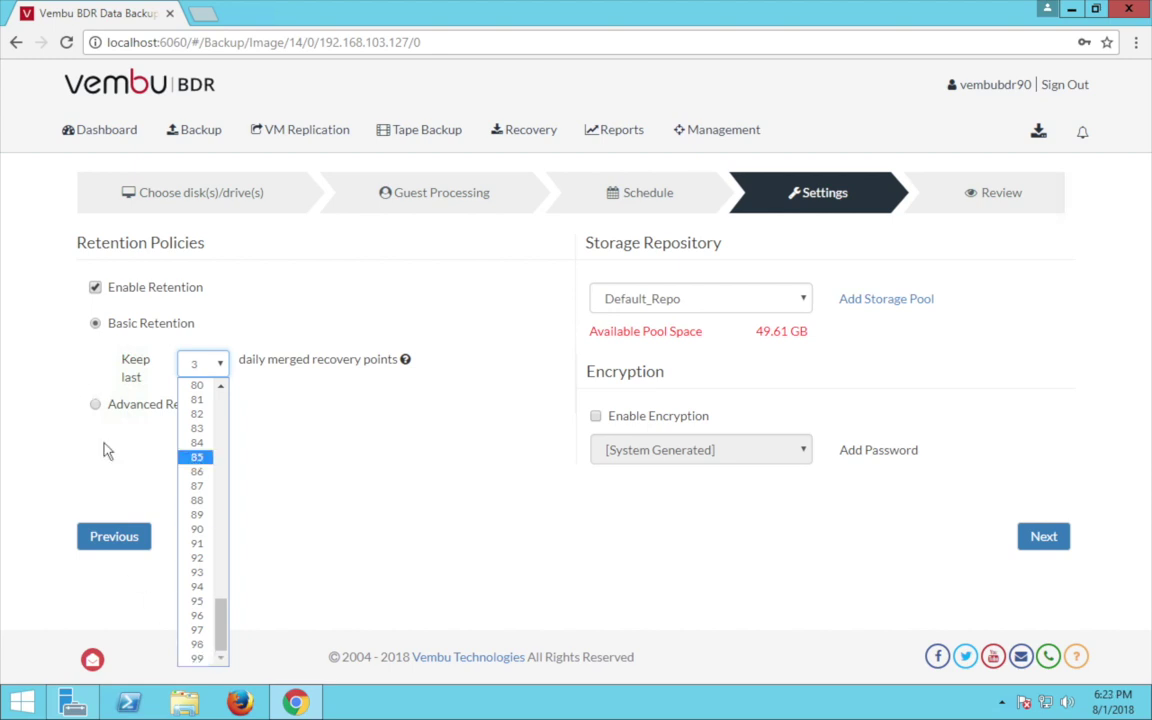
pyautogui.click(90, 388)
pyautogui.click(96, 406)
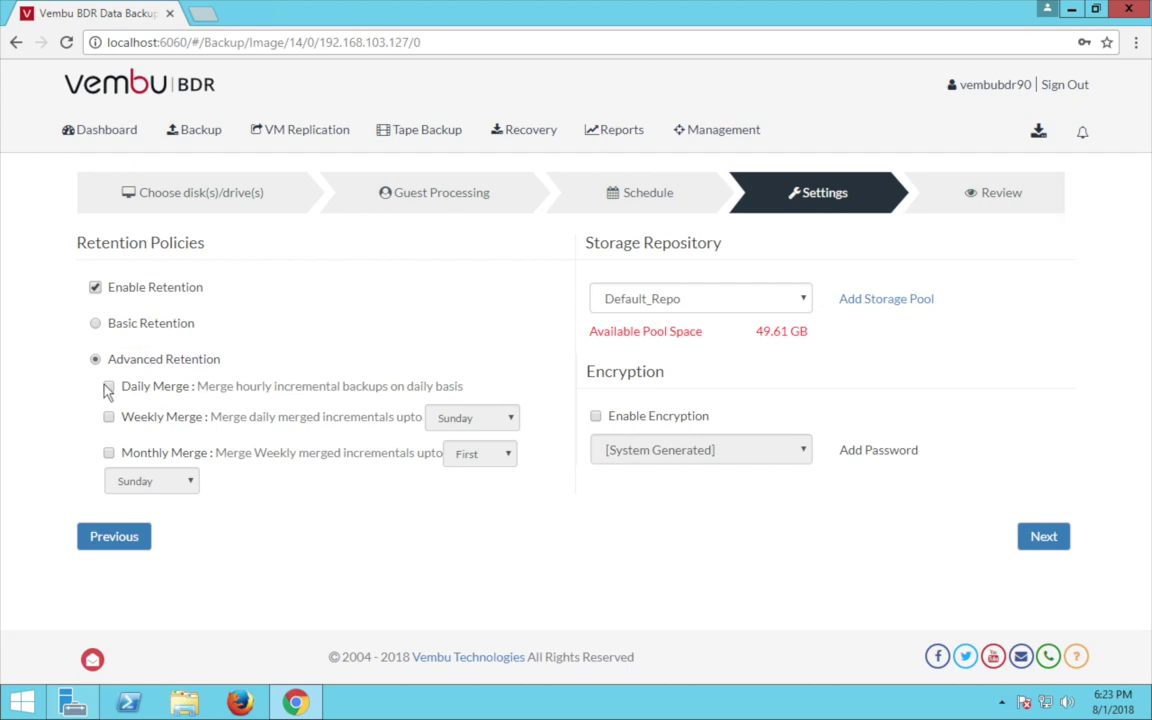
pyautogui.click(109, 387)
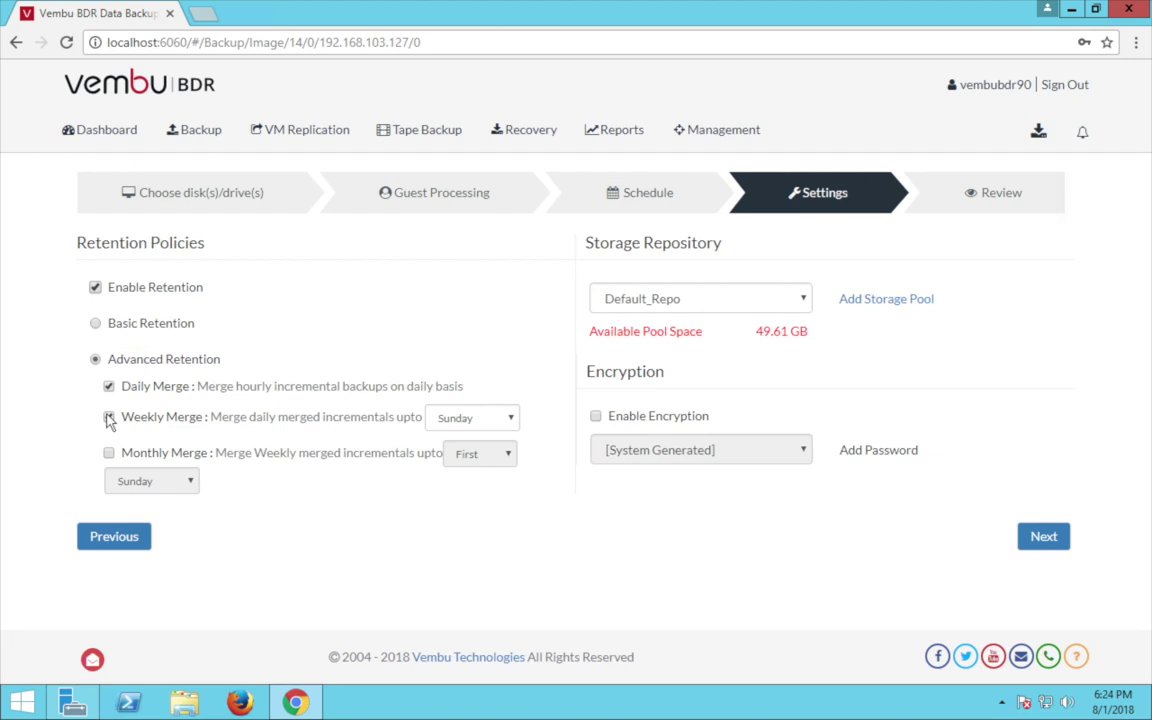
pyautogui.click(109, 418)
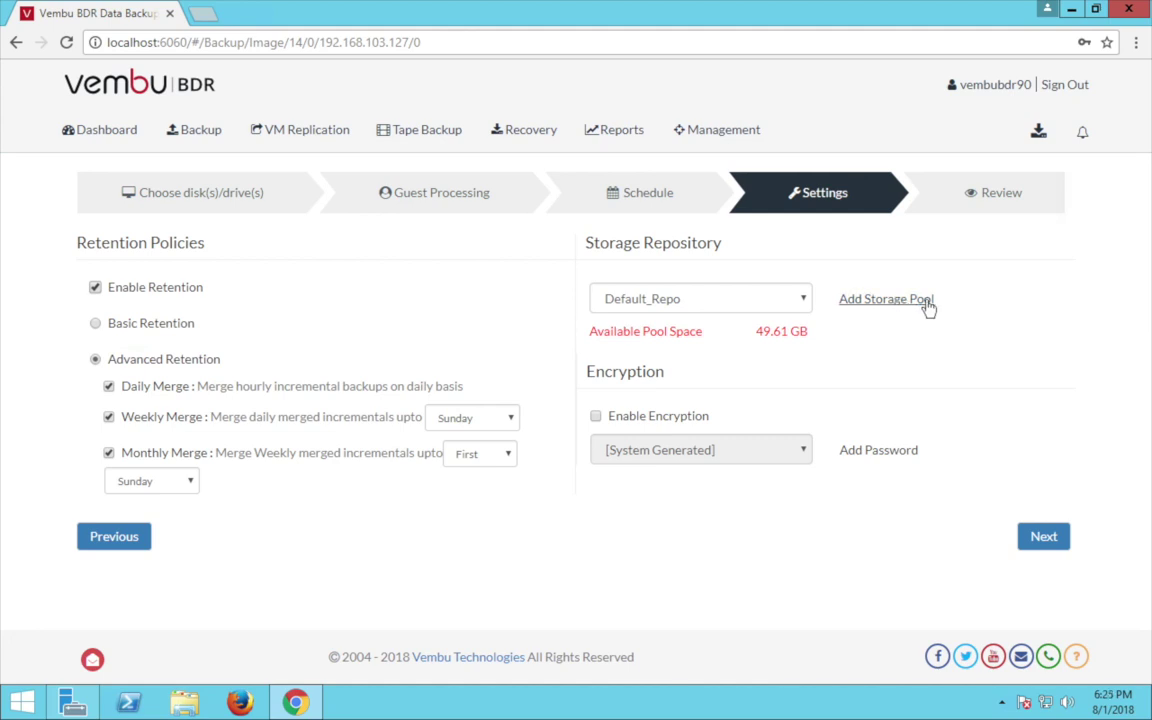
# Enable backup encryption with the System key option and go to Review.
pyautogui.click(596, 417)
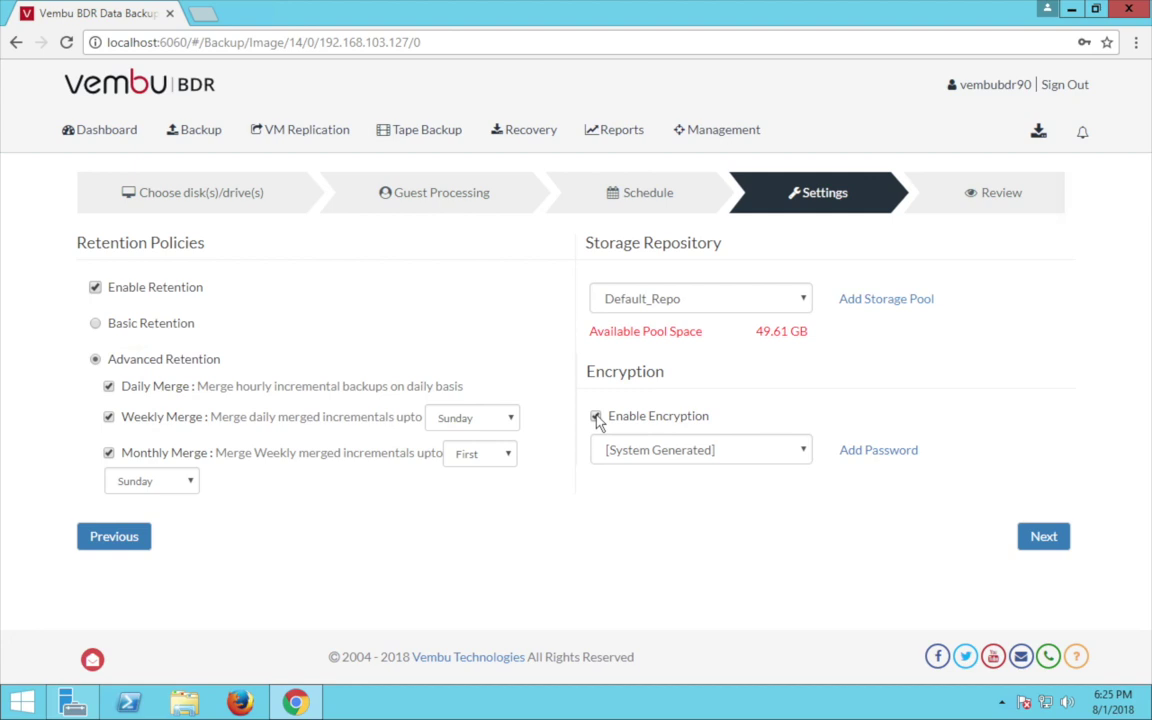
pyautogui.click(760, 450)
pyautogui.click(643, 489)
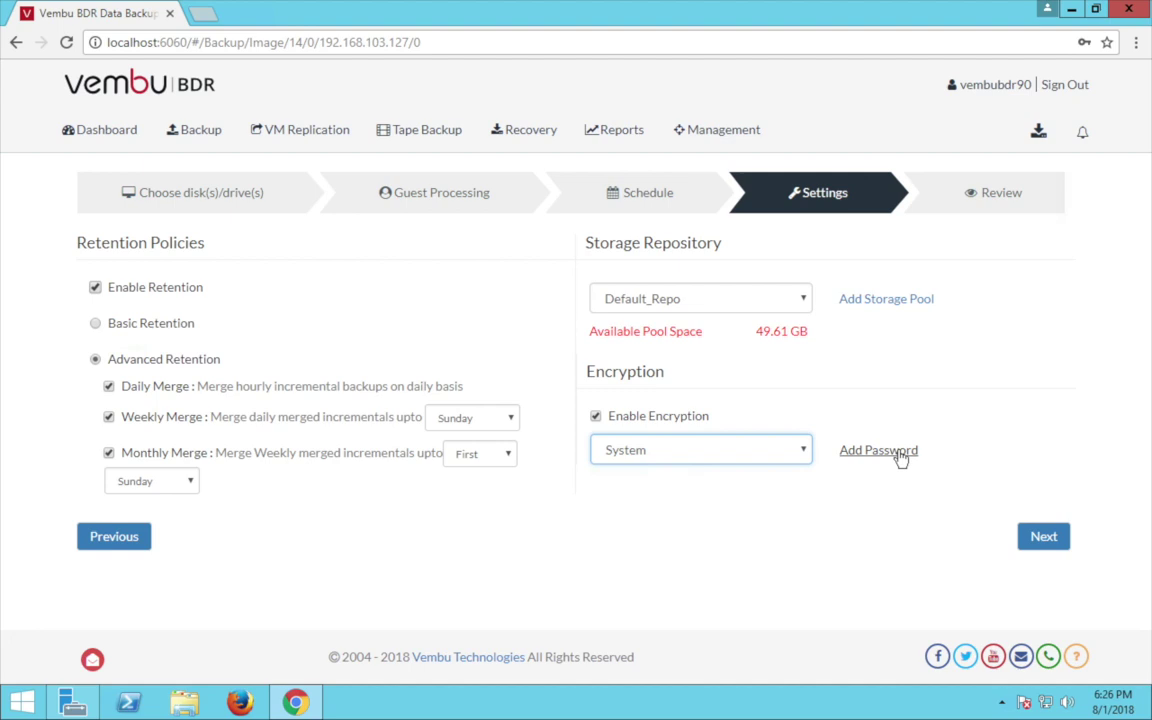
pyautogui.click(1036, 539)
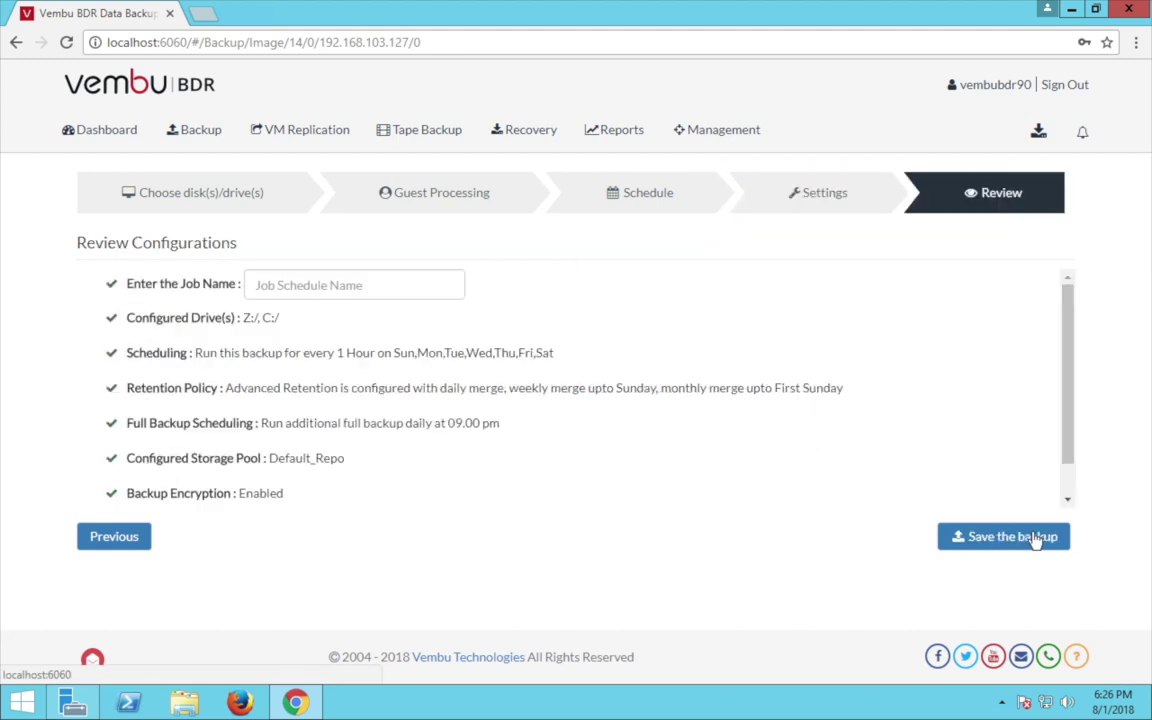
# Name the job ImageBackup and save it, confirming with OK.
pyautogui.click(283, 285)
pyautogui.write('ImageBackup')
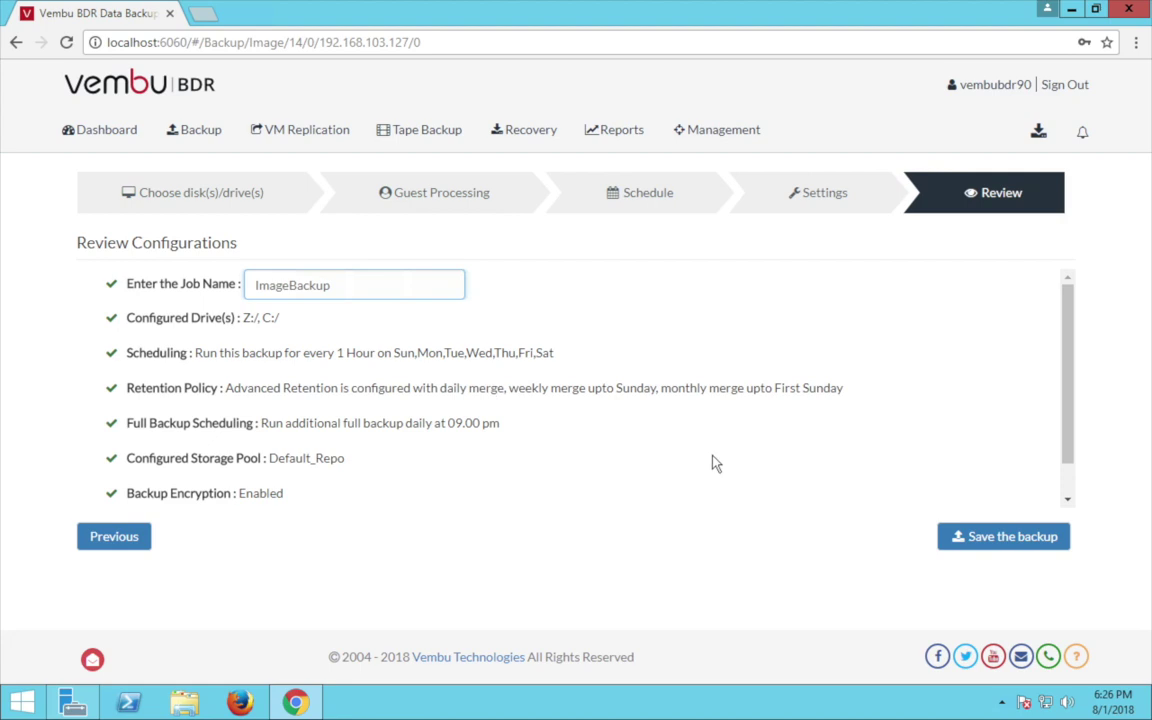
pyautogui.click(980, 537)
pyautogui.click(814, 165)
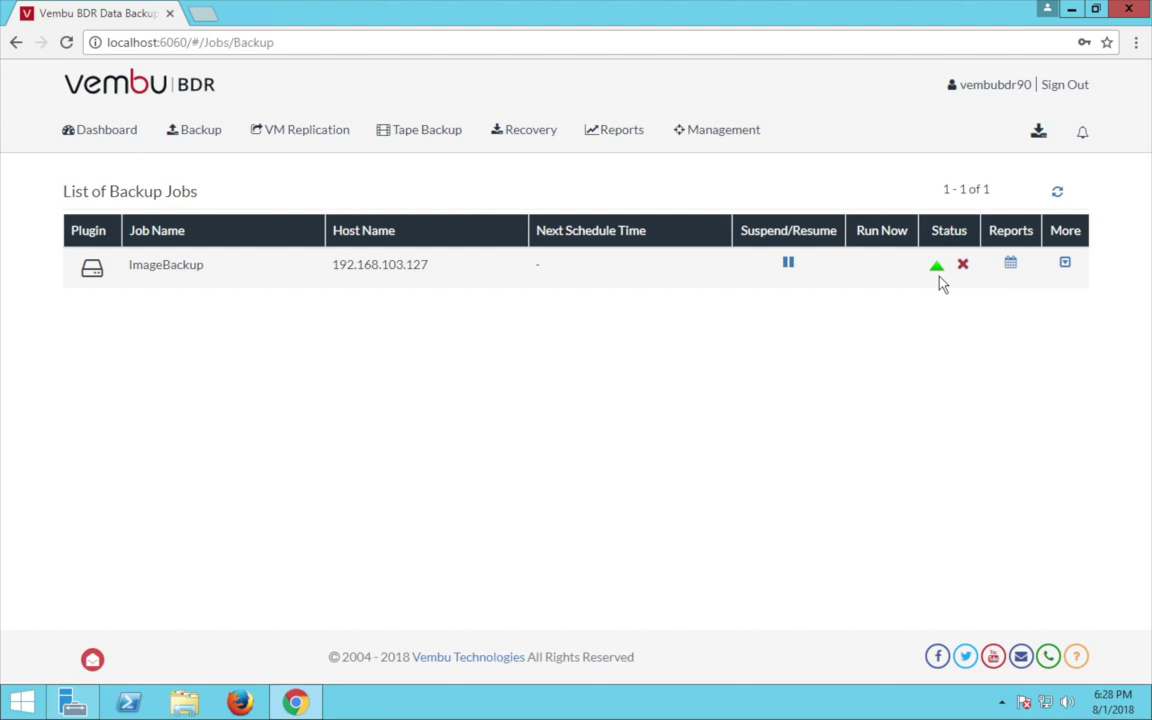
# Open the recoverable backups list and start a restore of the ImageBackup job.
pyautogui.click(530, 131)
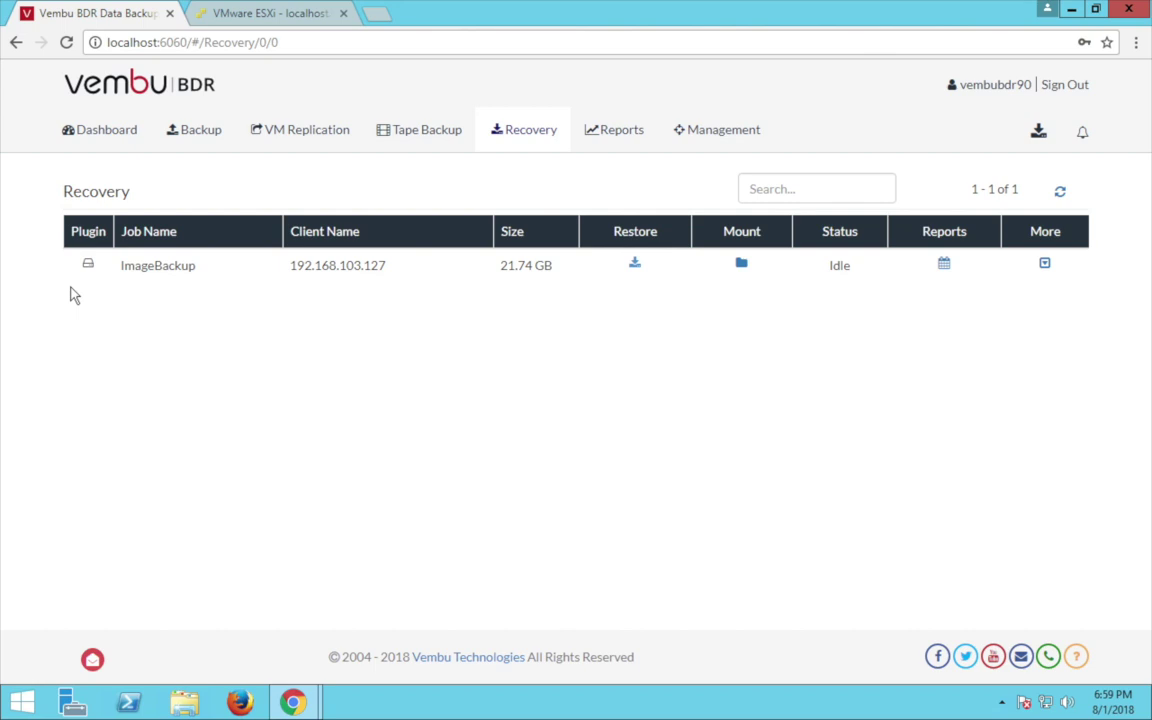
pyautogui.click(634, 266)
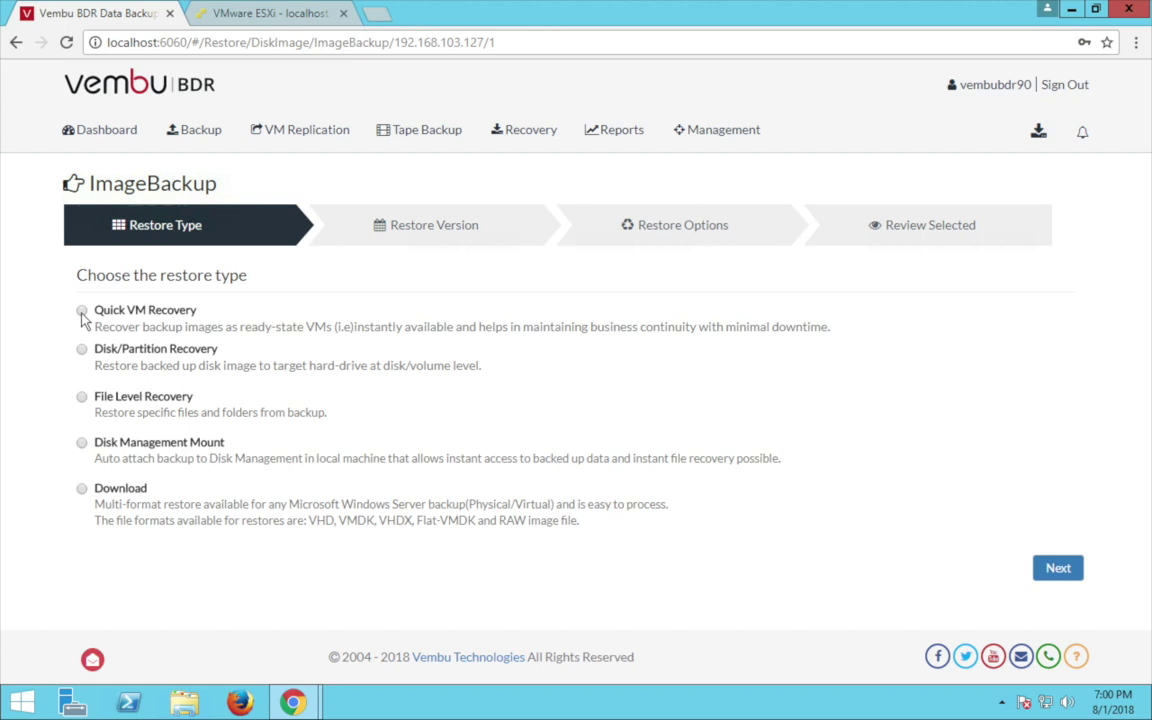
# Choose Quick VM Recovery with Disk0 from the Mon 08 Jan 2018 18:28:15 version.
pyautogui.click(82, 311)
pyautogui.click(1057, 569)
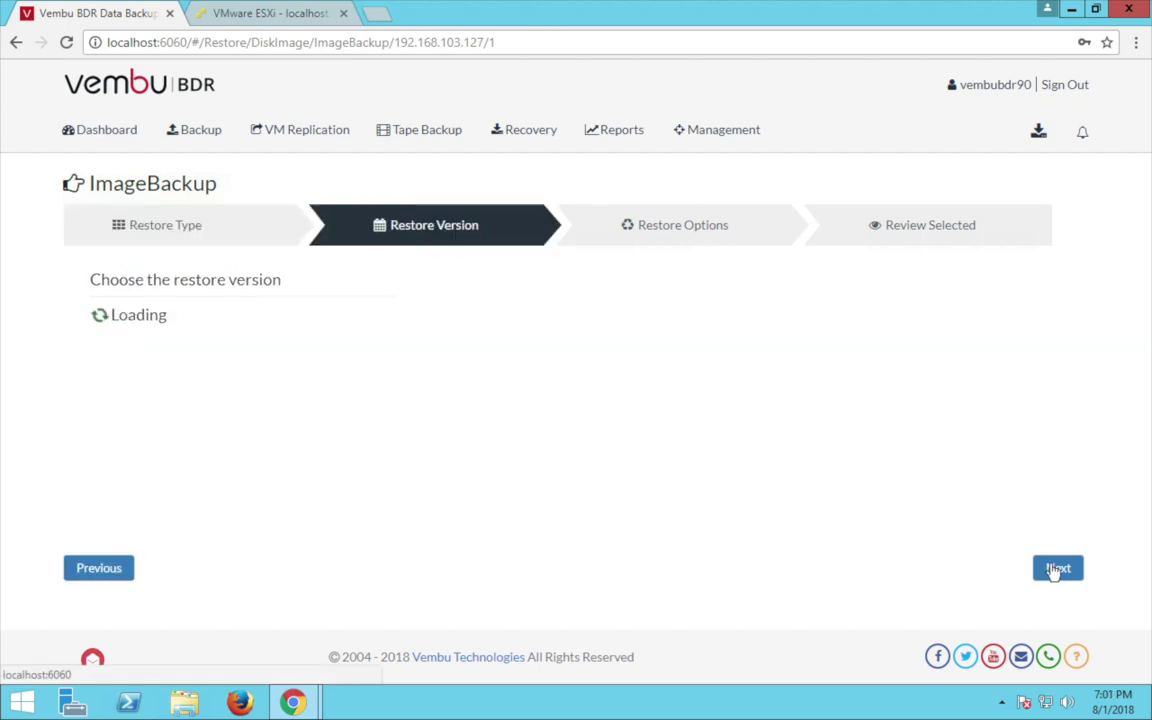
pyautogui.click(114, 318)
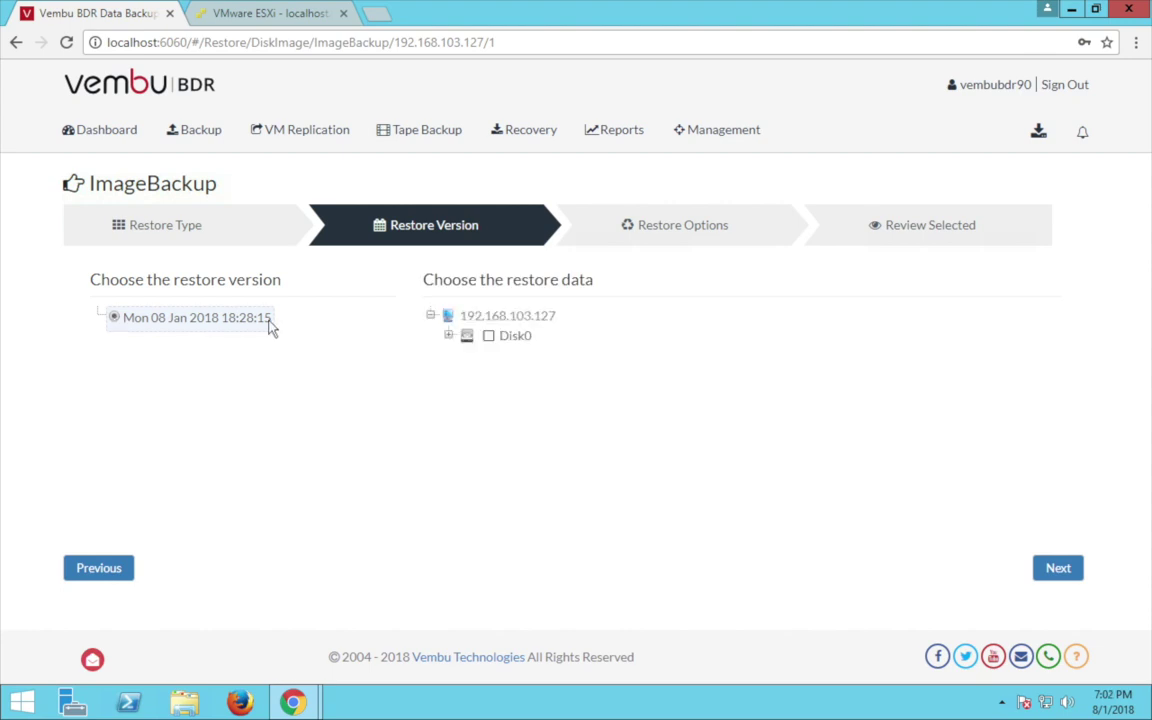
pyautogui.click(448, 335)
pyautogui.click(489, 336)
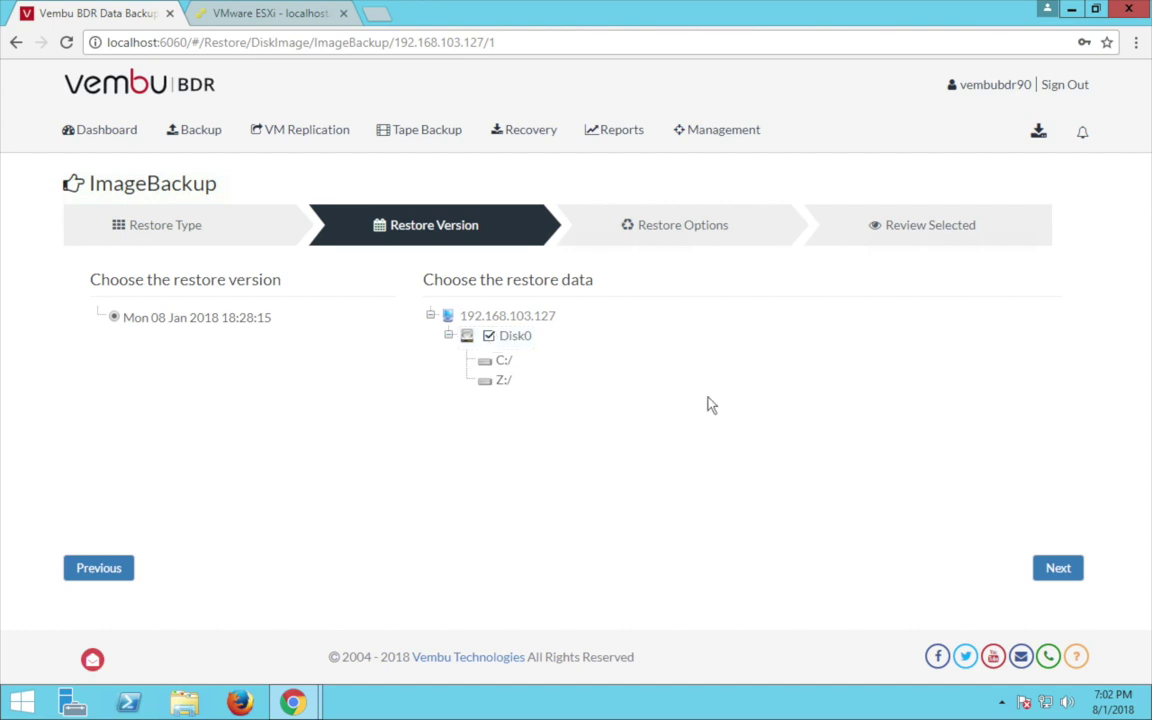
pyautogui.click(1066, 570)
pyautogui.click(639, 325)
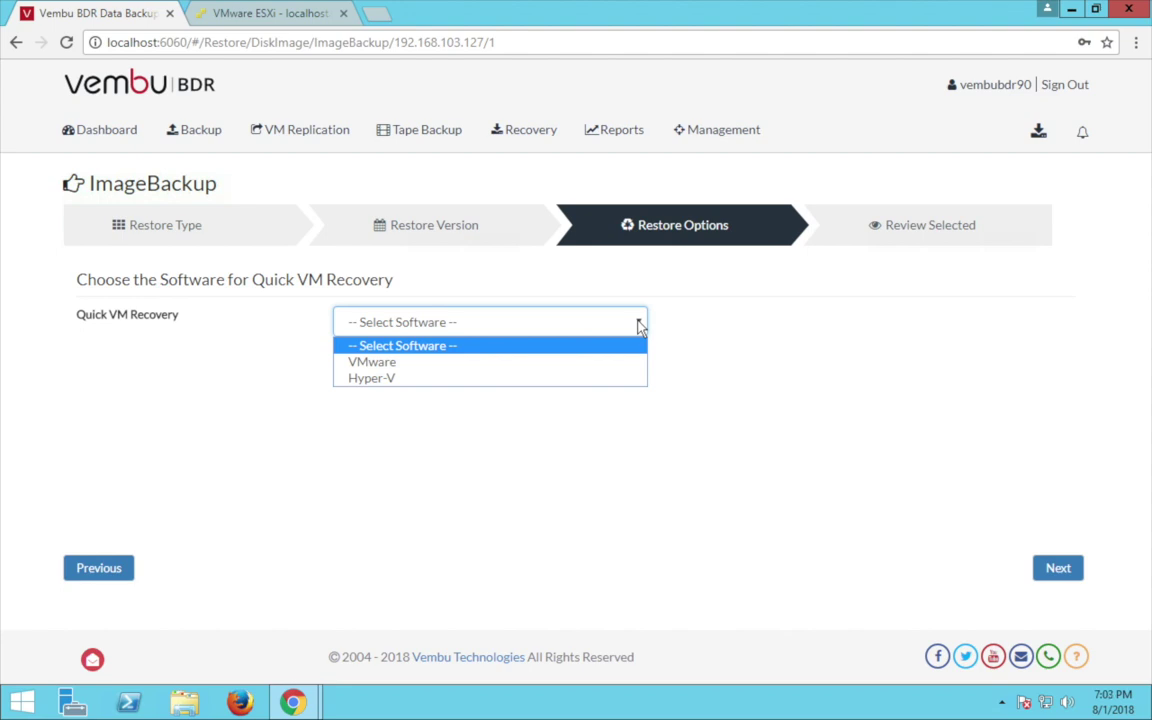
# Recover to VMware server 192.168.102.27 as VM 'Physicamc', powering on automatically.
pyautogui.click(397, 364)
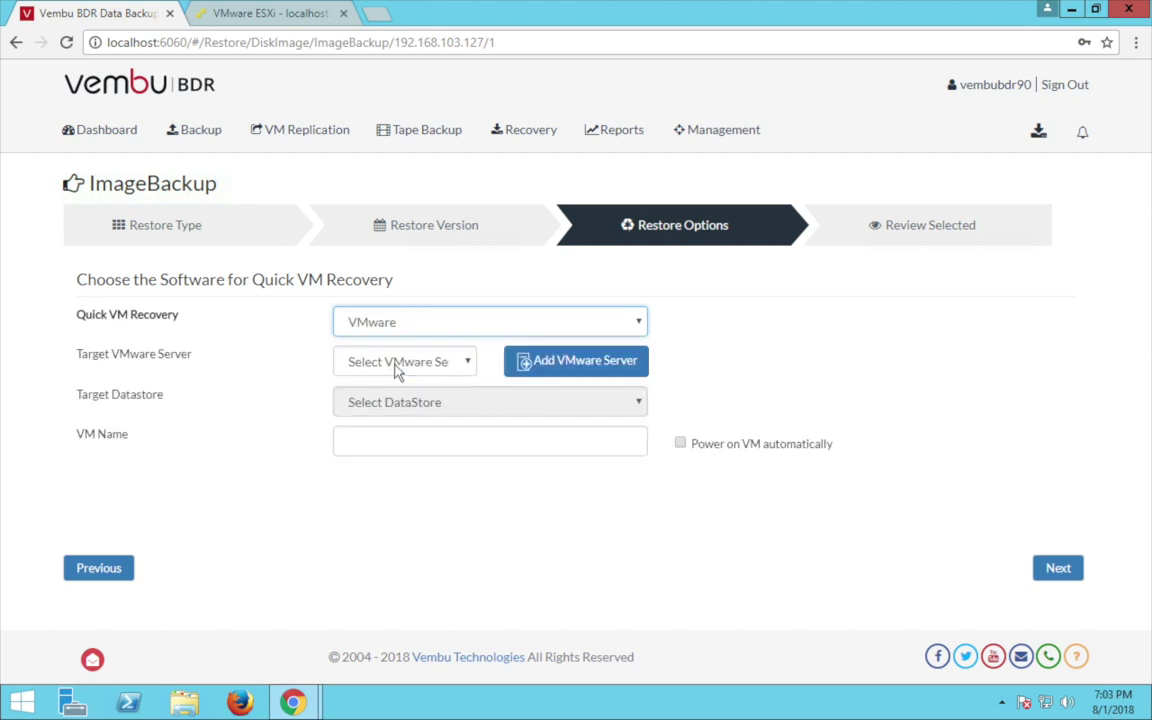
pyautogui.click(468, 363)
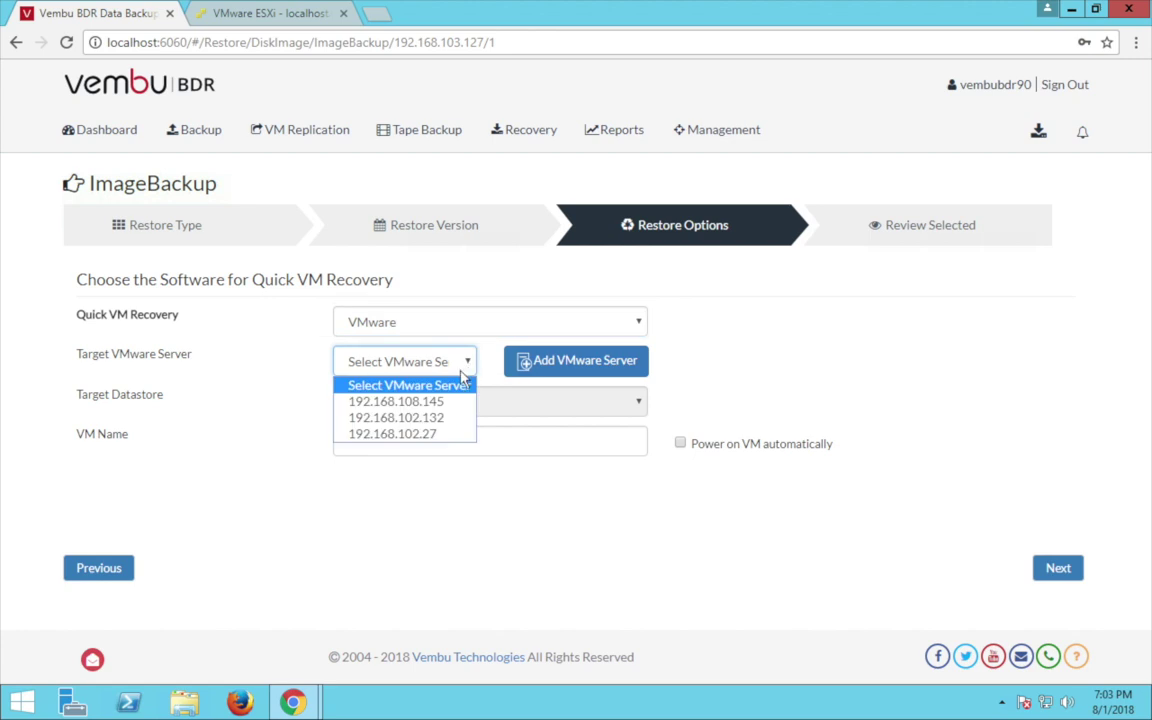
pyautogui.click(410, 436)
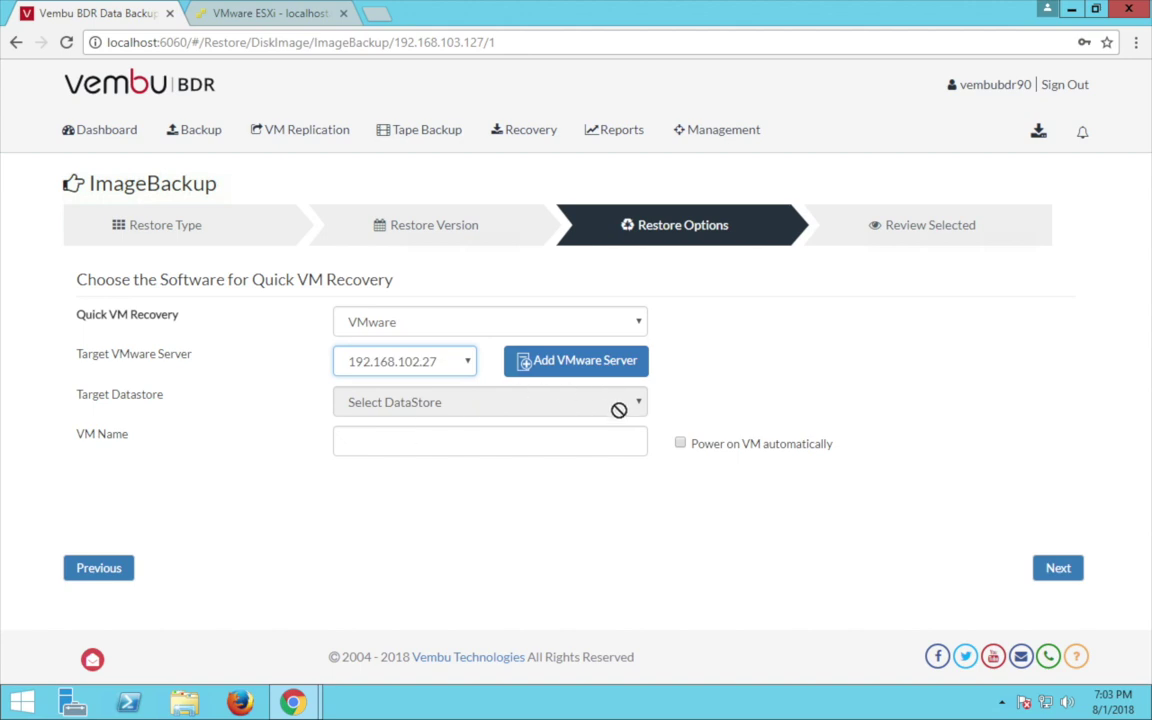
pyautogui.click(481, 439)
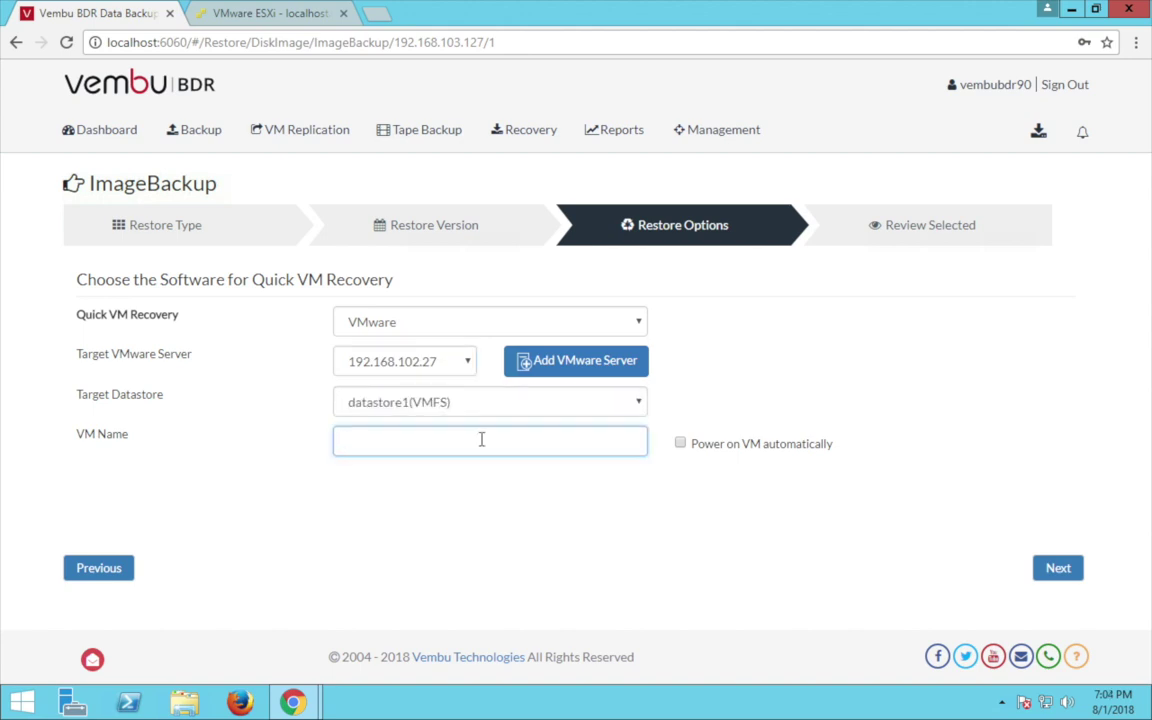
pyautogui.write('Physicamc')
pyautogui.click(680, 443)
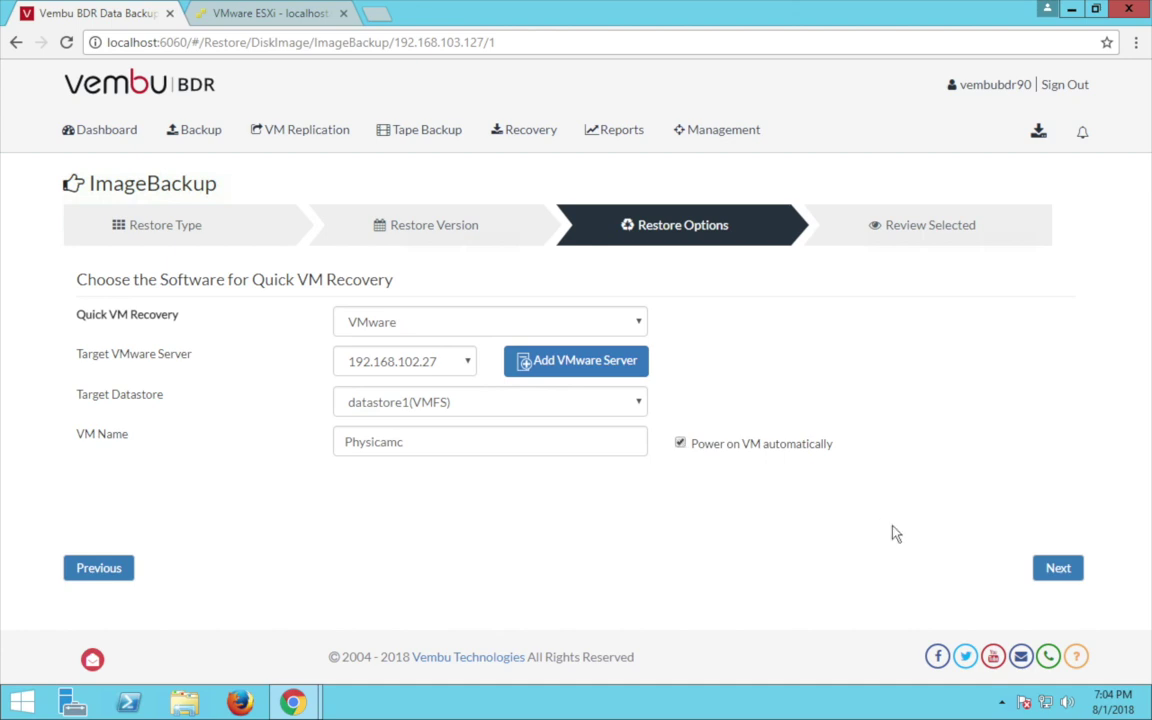
pyautogui.click(1055, 569)
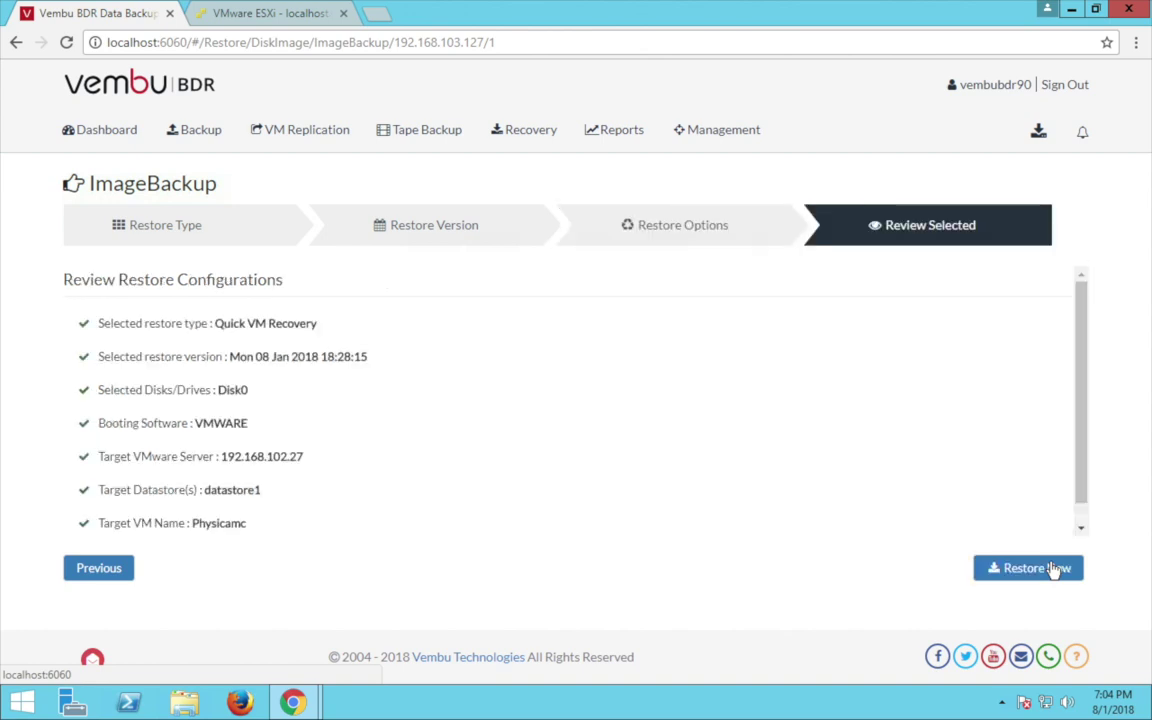
# Start the quick VM recovery and confirm the restore.
pyautogui.scroll(-1, 1081, 489)
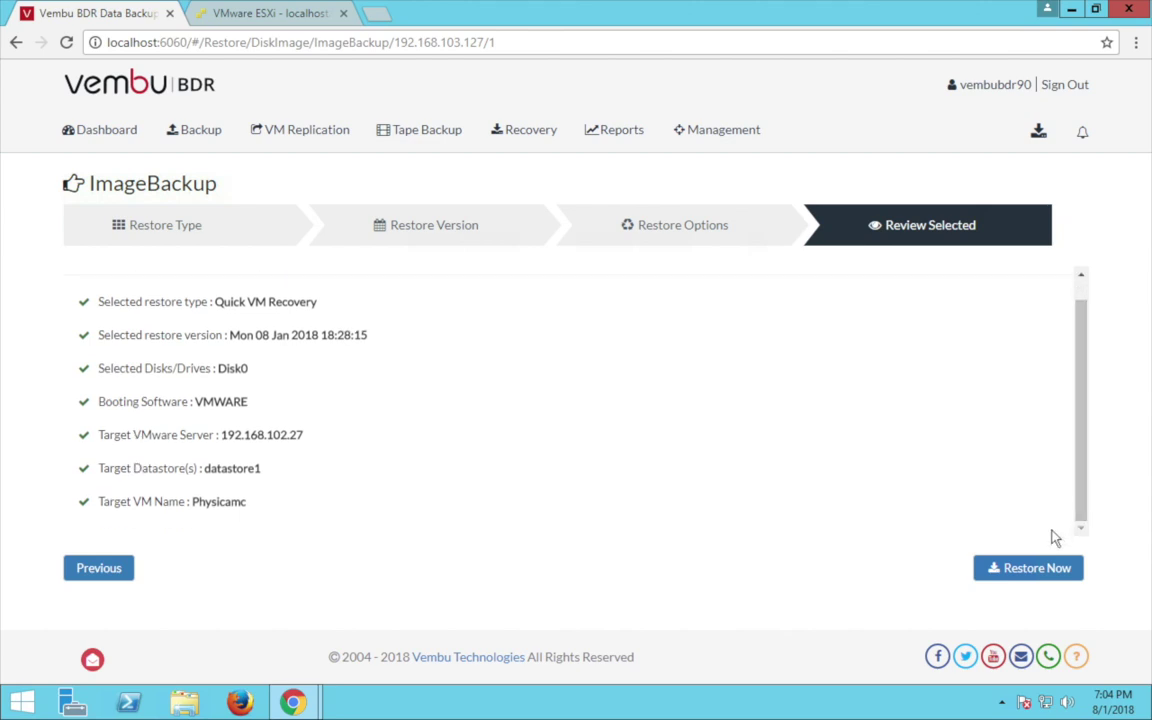
pyautogui.click(1023, 570)
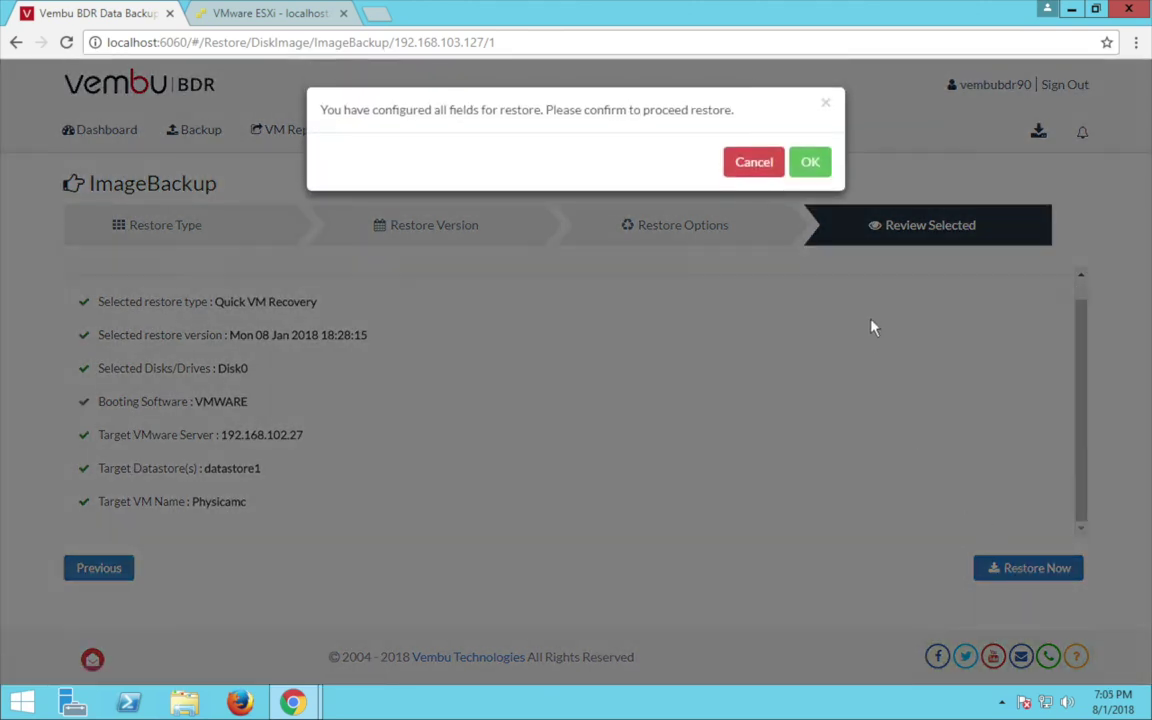
pyautogui.click(810, 164)
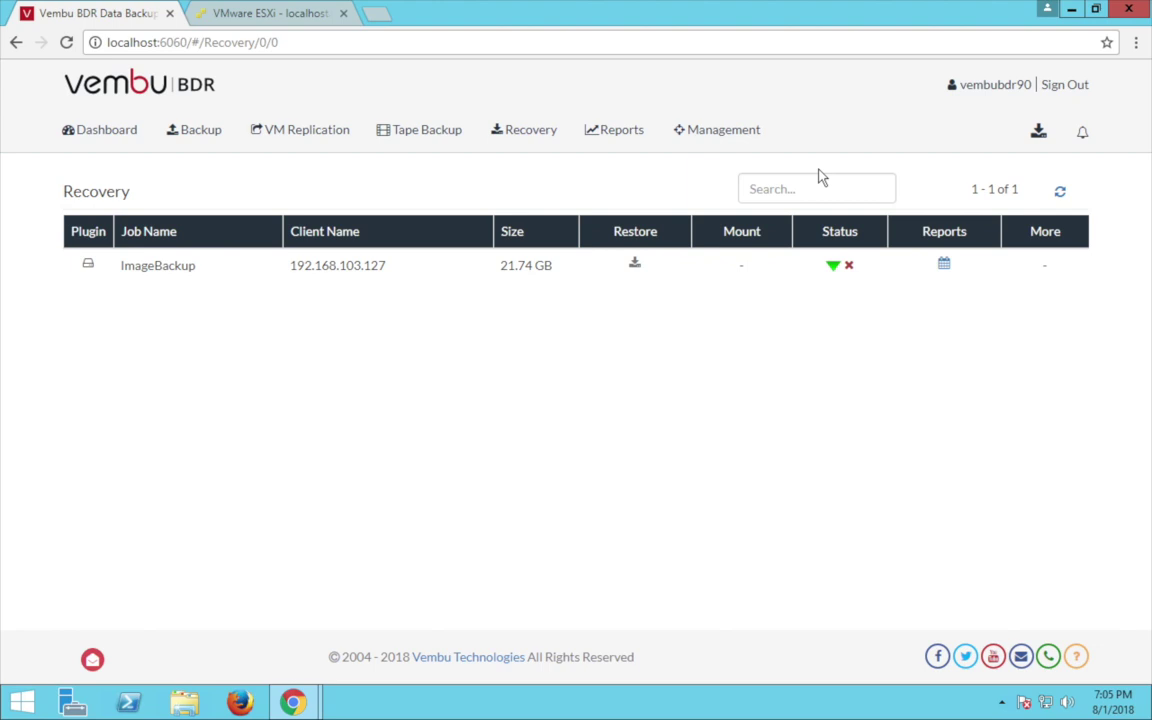
pyautogui.moveTo(830, 272)
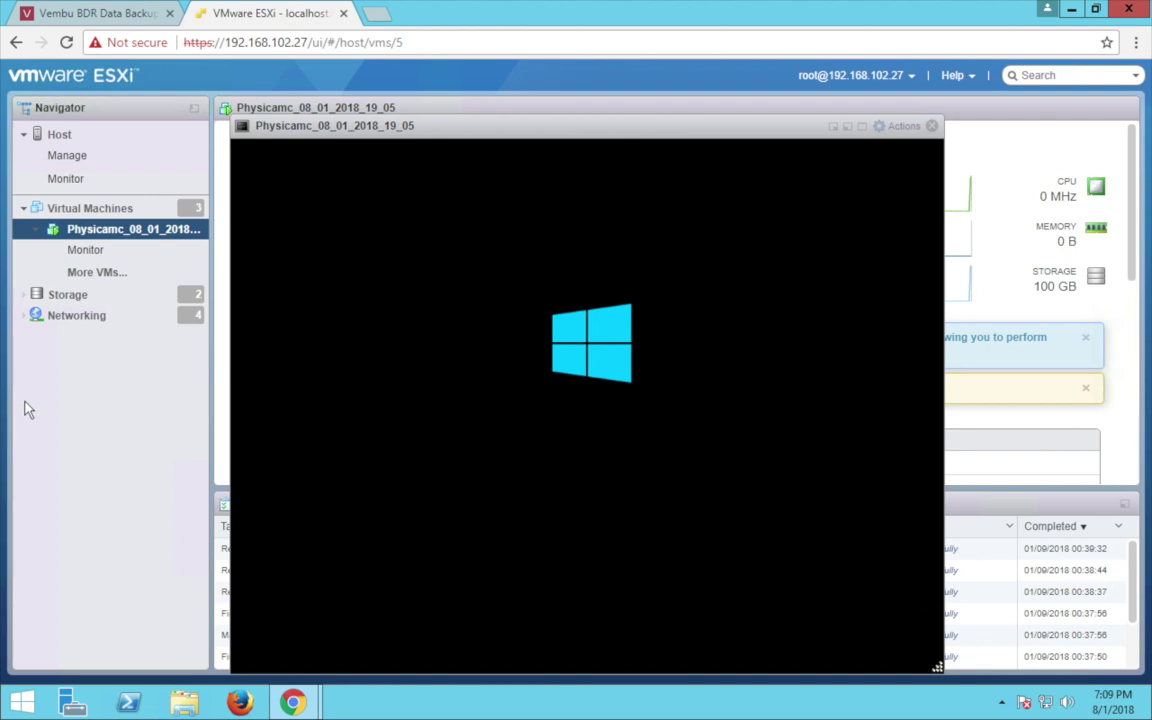
# Switch back to the Vembu BDR recovery page.
pyautogui.click(115, 22)
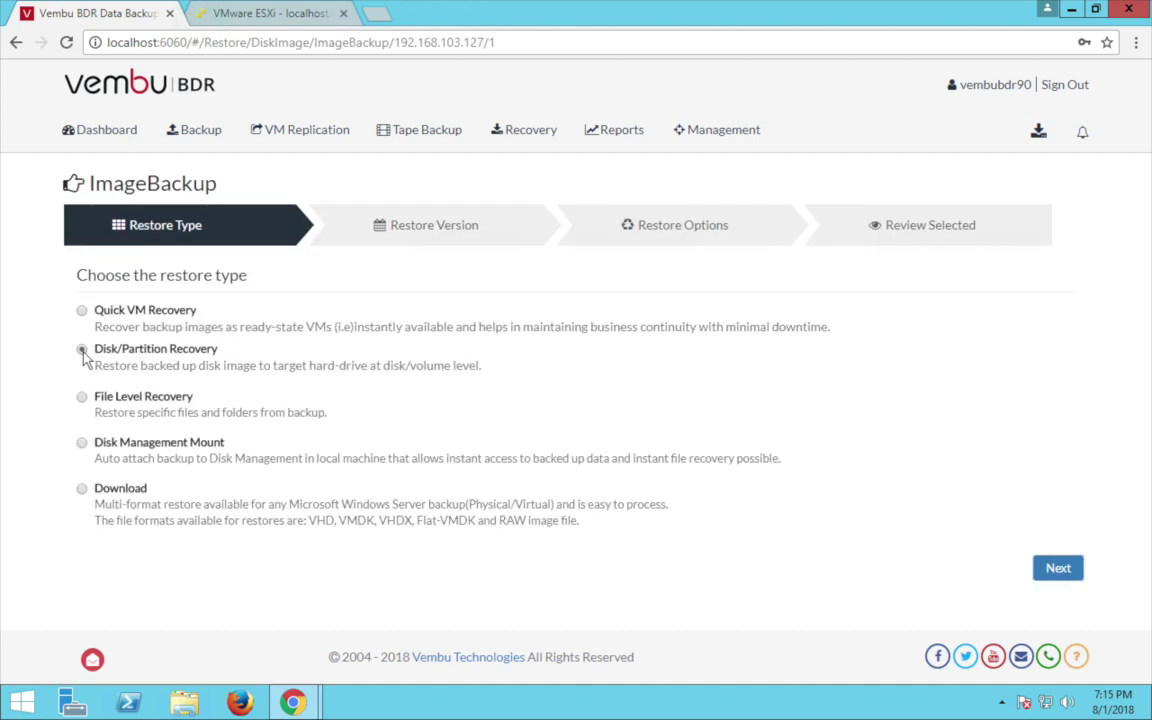
# Choose Disk/Partition Recovery and select Z:/ from the Sun 07 Jan 2018 17:46:43 version.
pyautogui.click(82, 350)
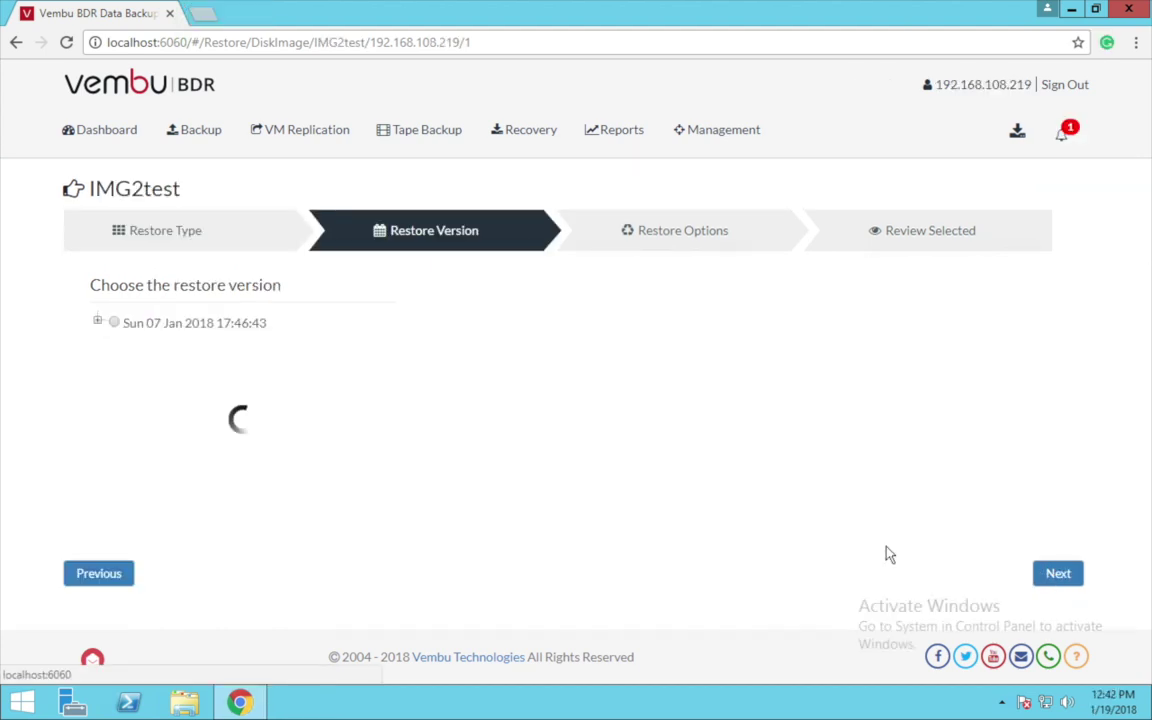
pyautogui.click(119, 337)
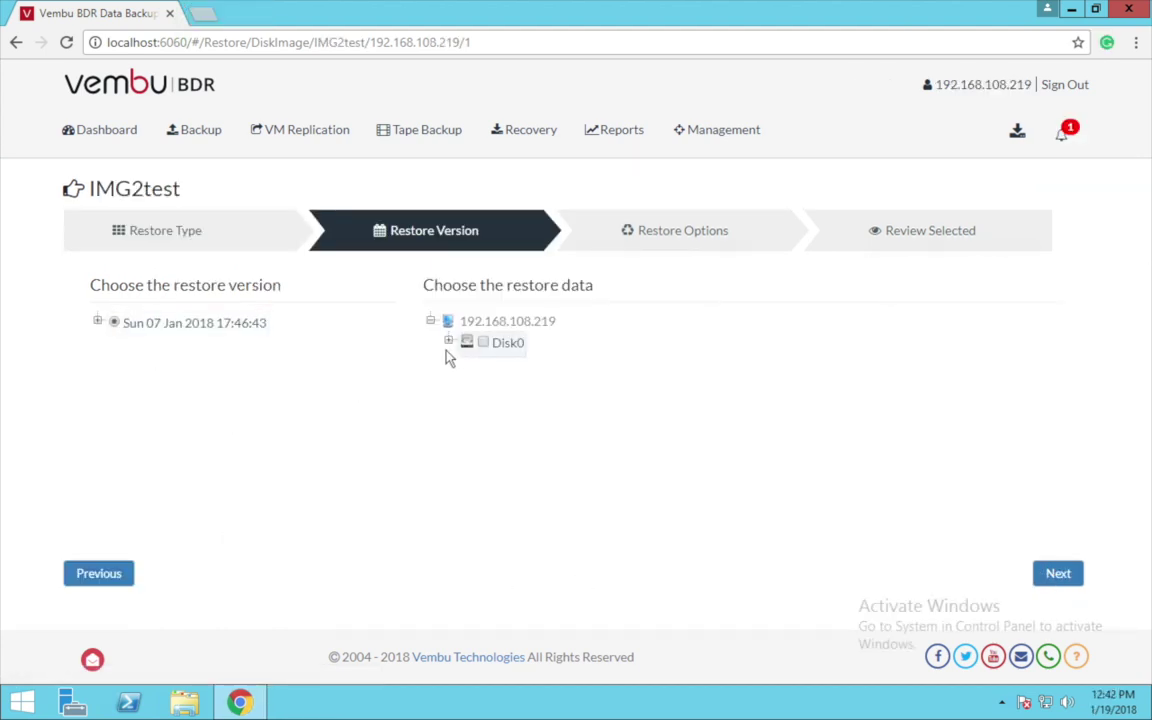
pyautogui.click(448, 341)
pyautogui.click(501, 395)
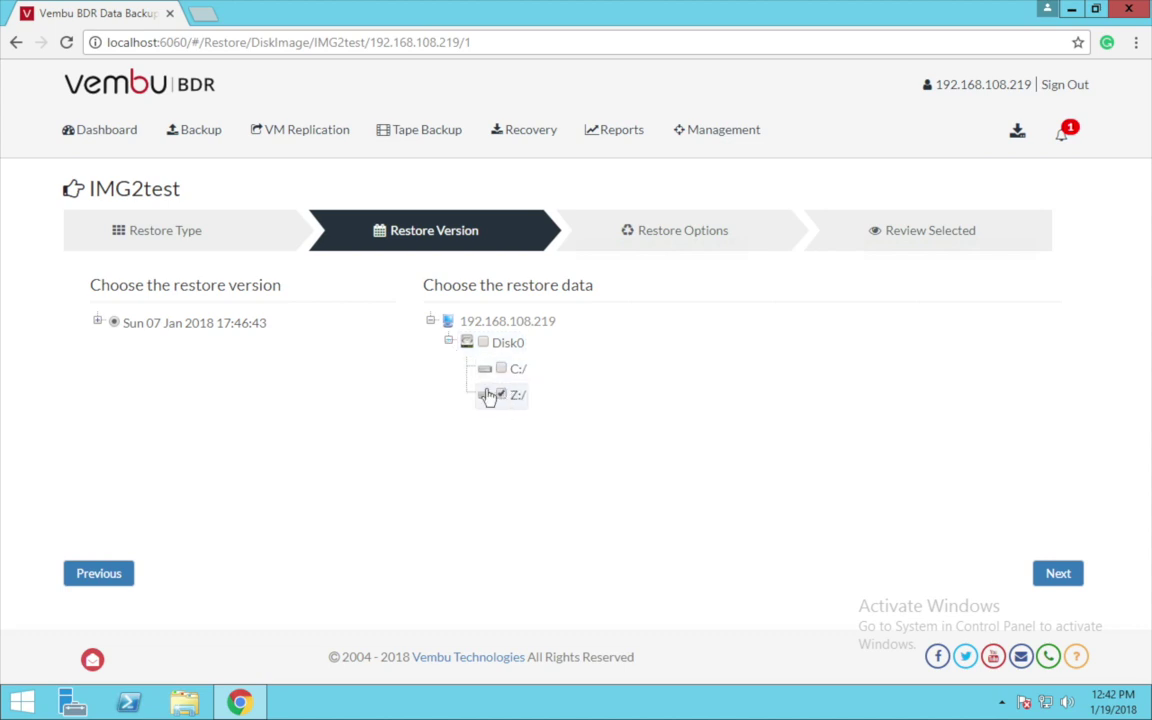
pyautogui.click(1047, 575)
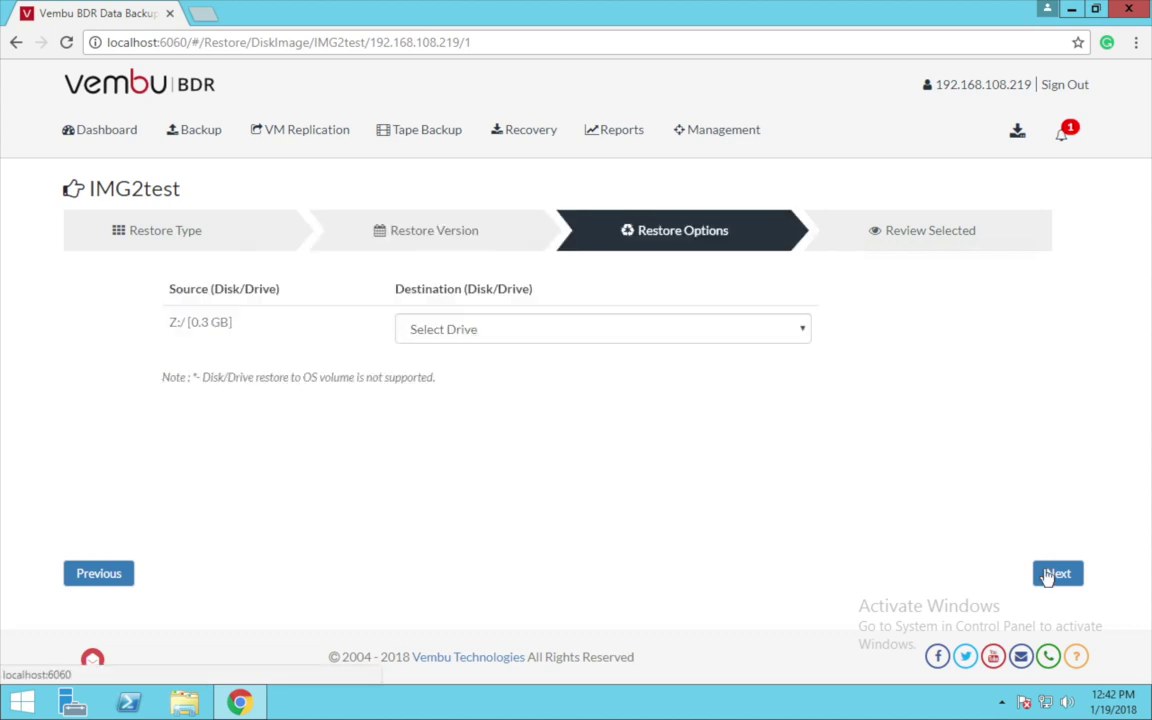
# Set D:/ as the destination drive and start the restore, confirming the overwrite.
pyautogui.click(789, 340)
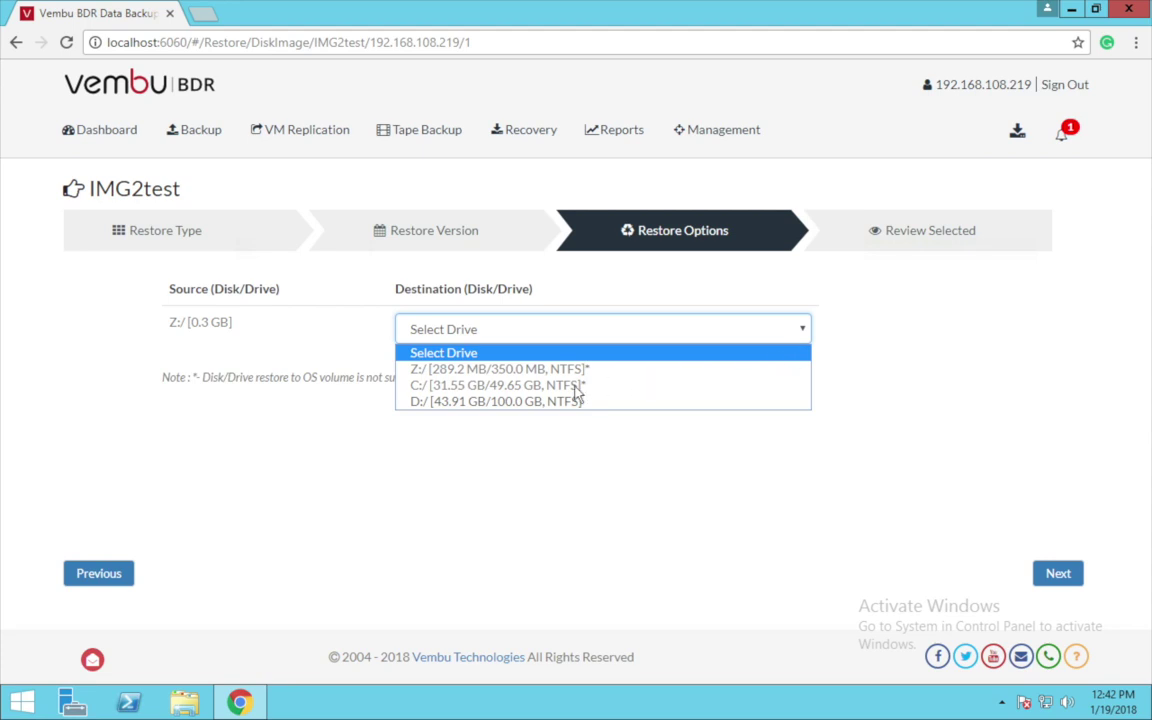
pyautogui.click(510, 402)
pyautogui.click(1050, 576)
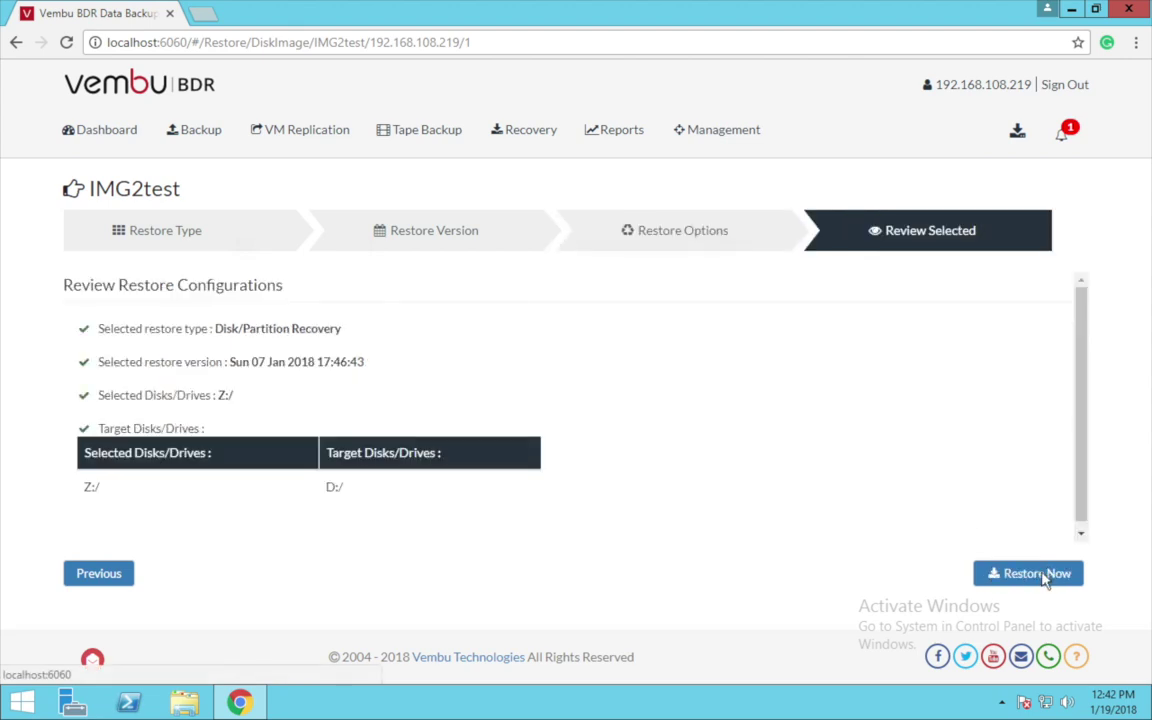
pyautogui.click(1043, 576)
pyautogui.click(751, 195)
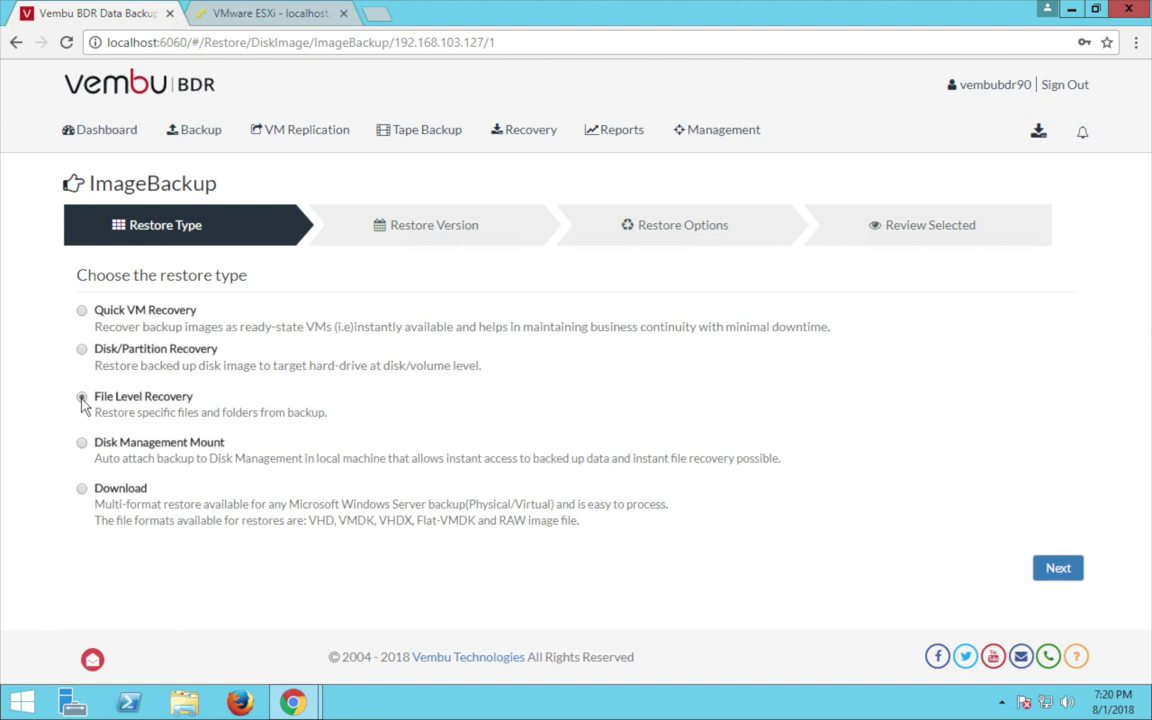
# Choose File Level Recovery and select NtfsPermissions.txt on C:/ from the Mon 08 Jan 2018 18:28:15 version.
pyautogui.click(82, 398)
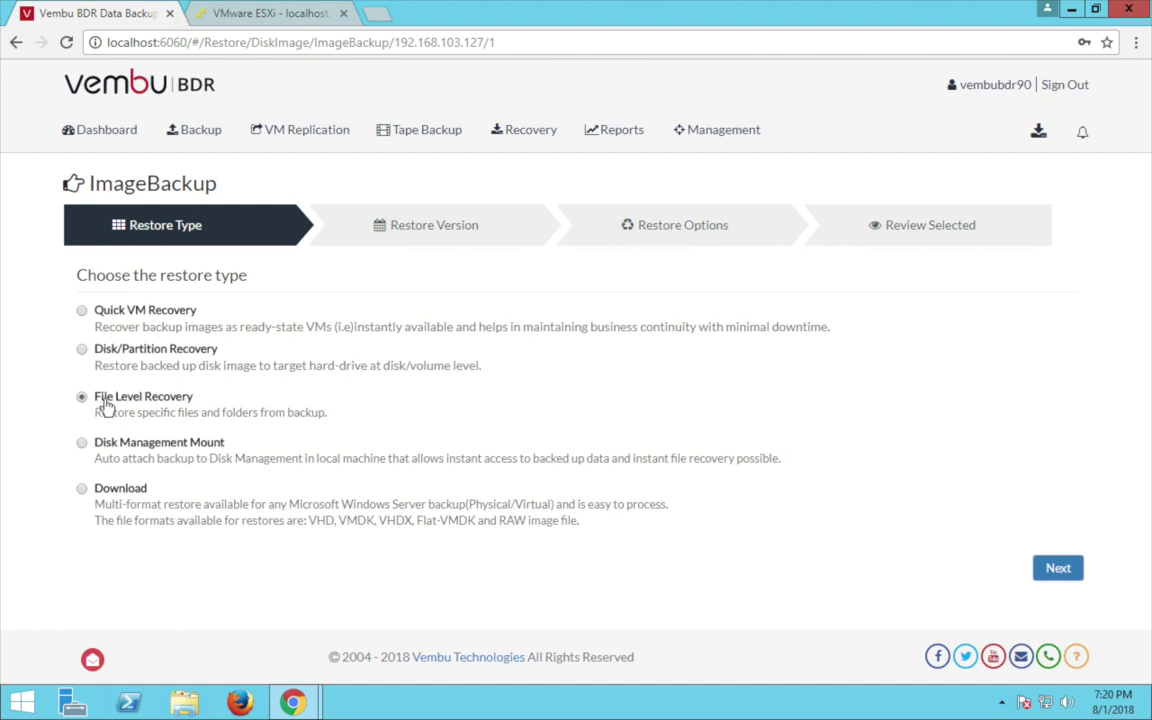
pyautogui.click(1052, 568)
pyautogui.click(115, 318)
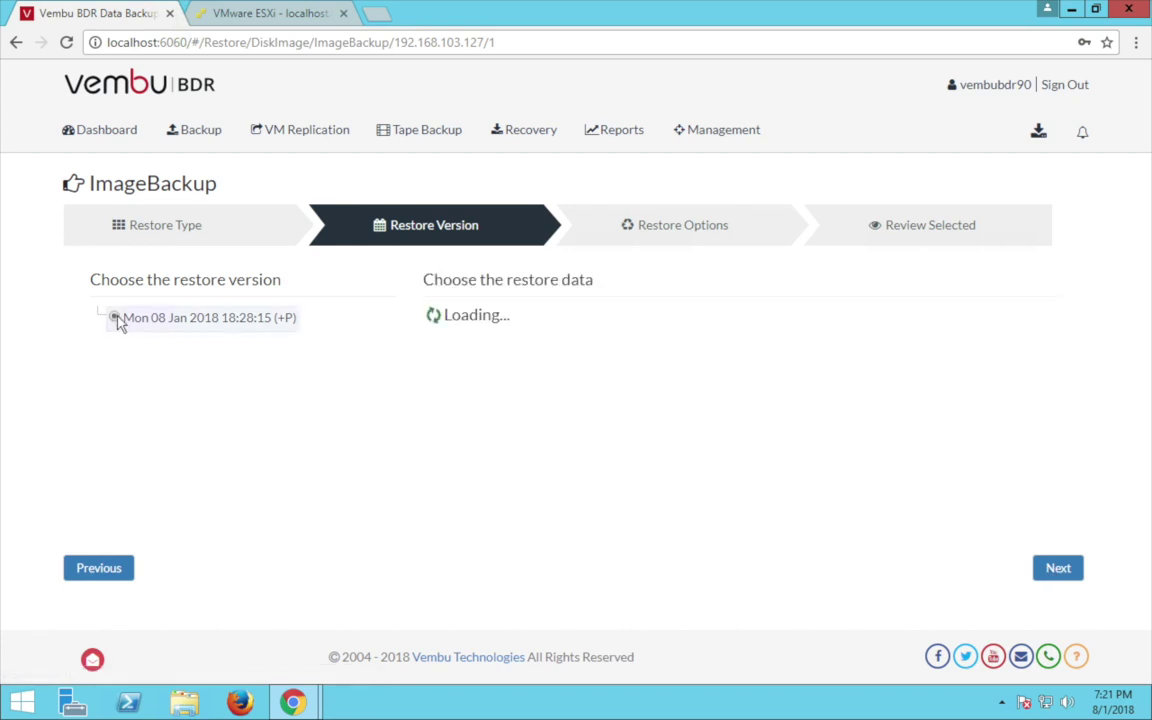
pyautogui.click(458, 335)
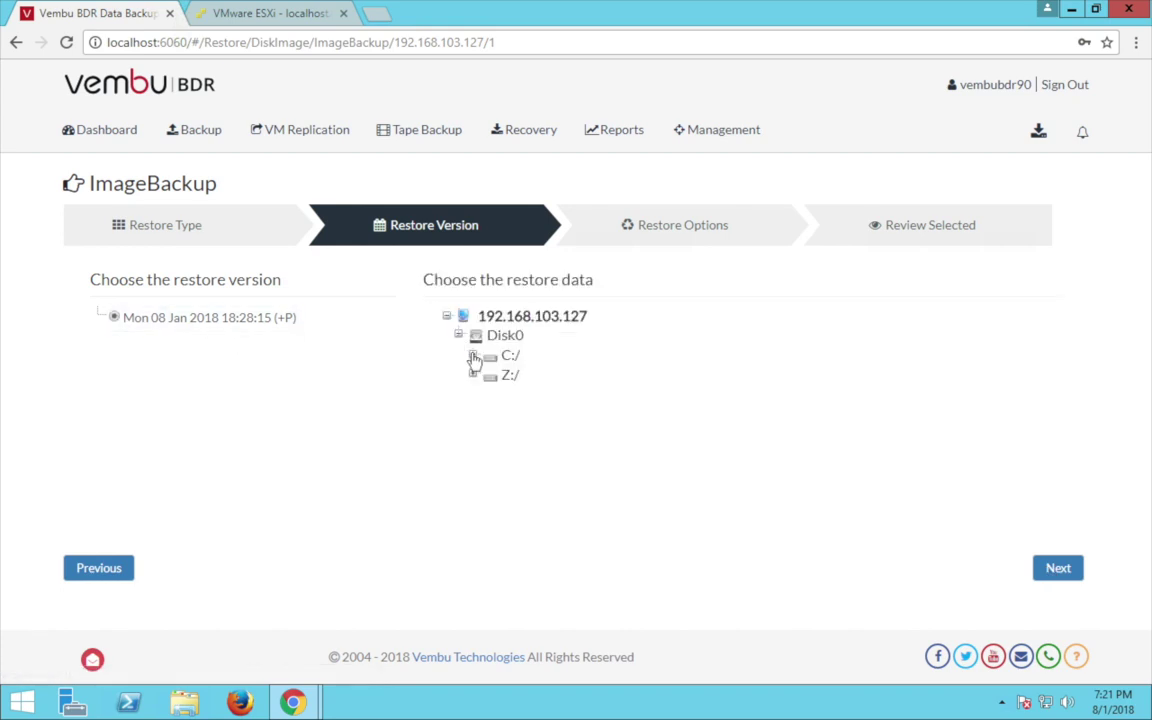
pyautogui.click(473, 357)
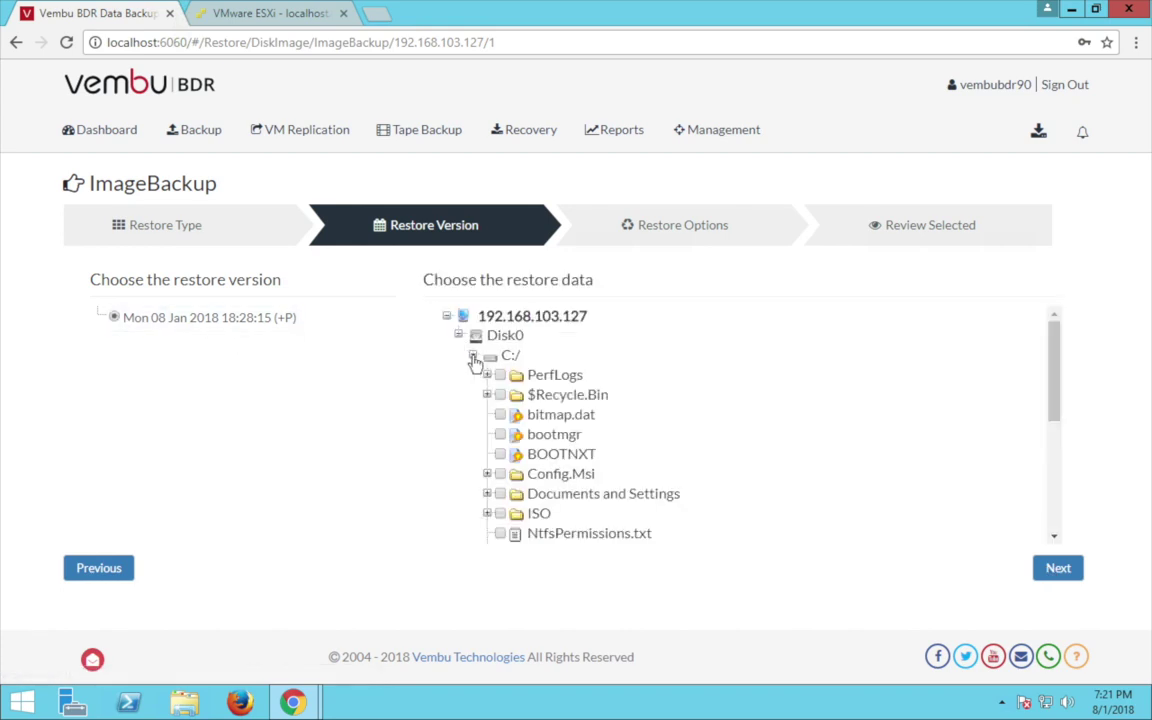
pyautogui.click(500, 535)
# Restore the file to E:/ and confirm the restore.
pyautogui.click(1056, 568)
pyautogui.click(715, 316)
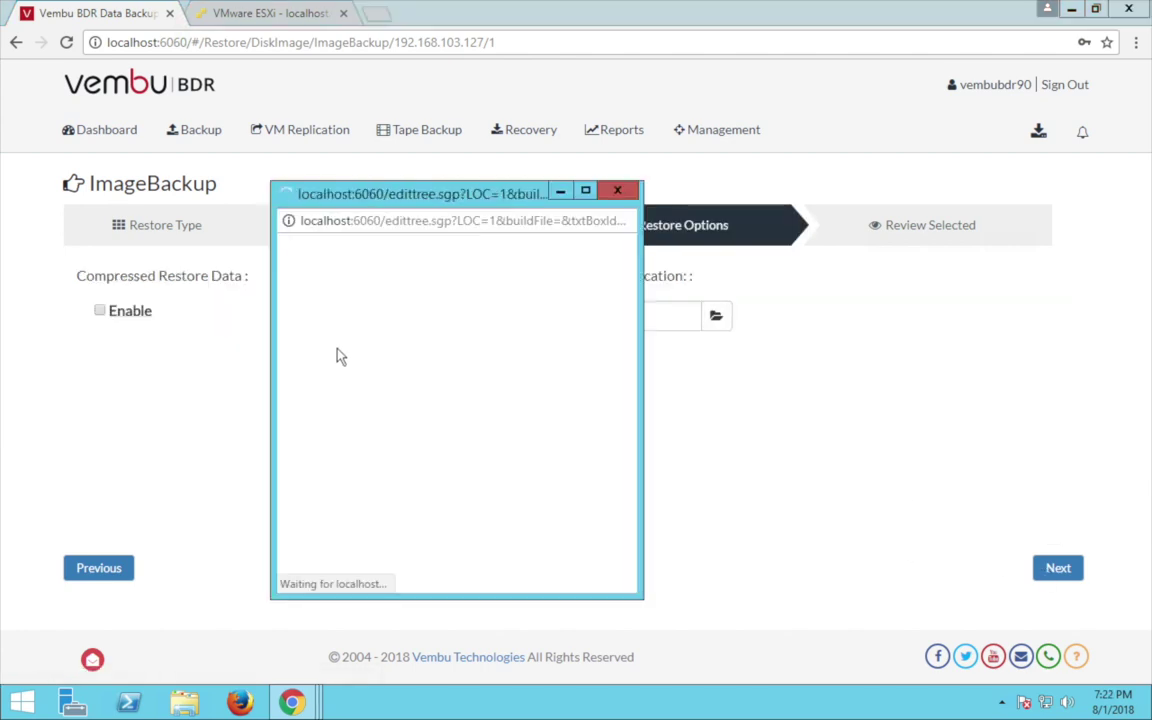
pyautogui.click(346, 337)
pyautogui.click(412, 537)
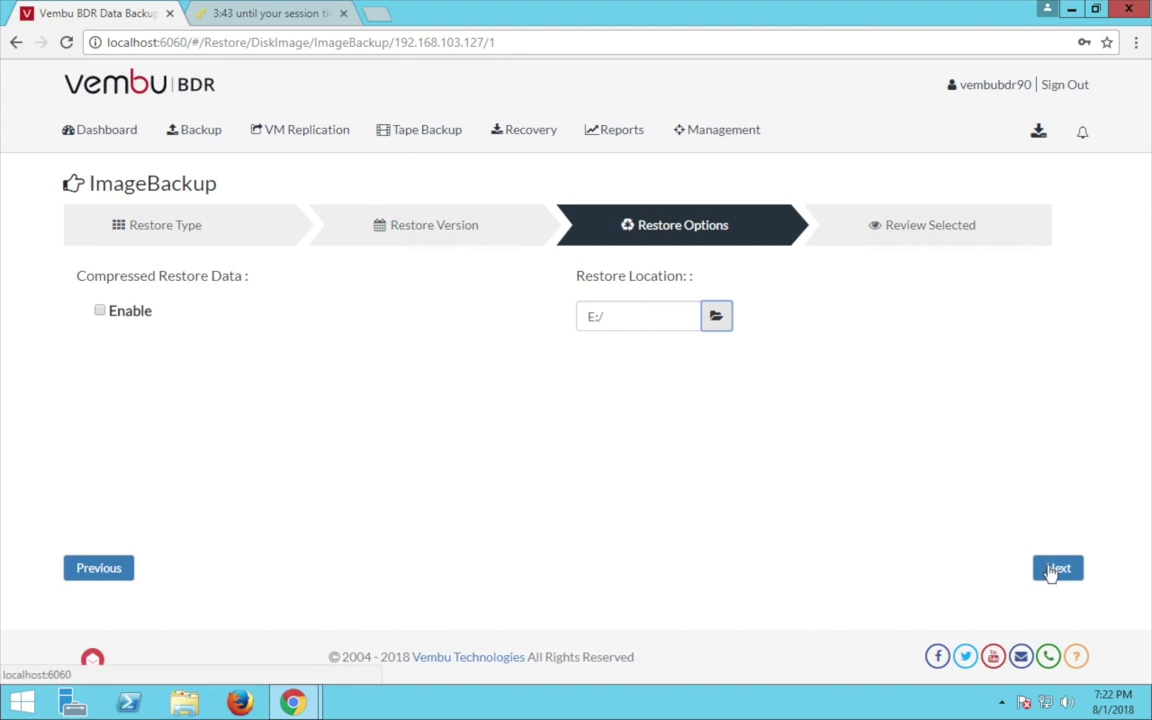
pyautogui.click(1050, 570)
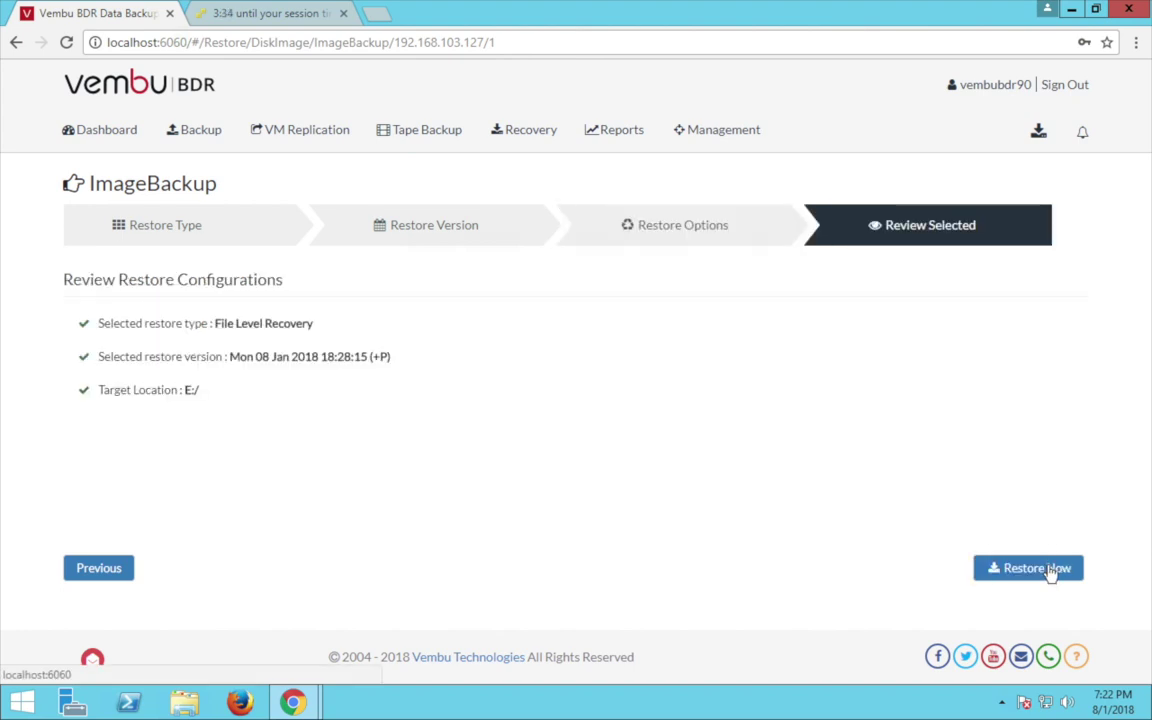
pyautogui.click(1040, 568)
pyautogui.click(812, 166)
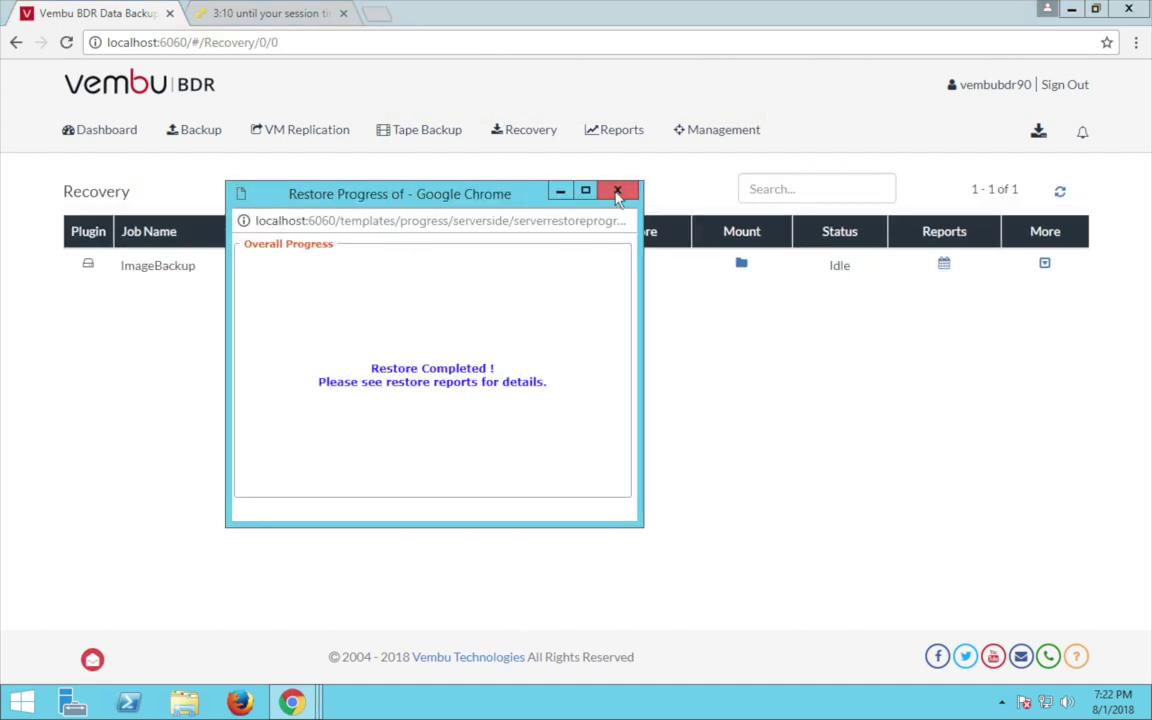
# Dismiss the restore popup and choose Disk Management Mount as the restore type.
pyautogui.click(617, 192)
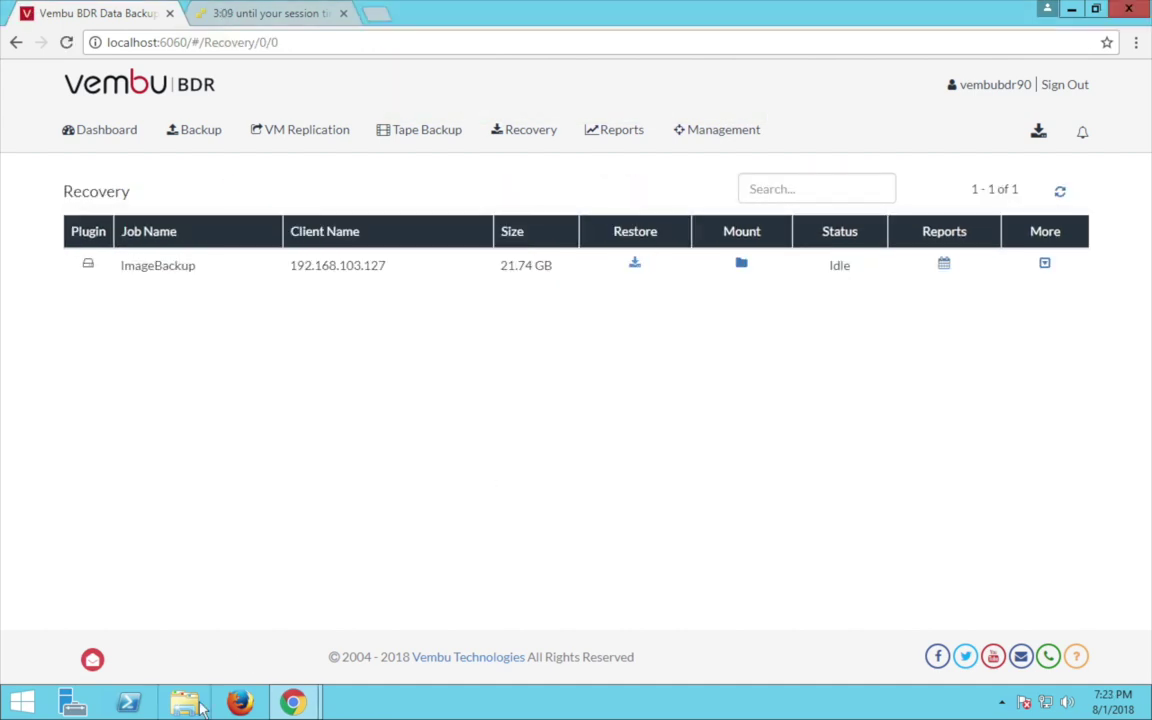
pyautogui.click(186, 704)
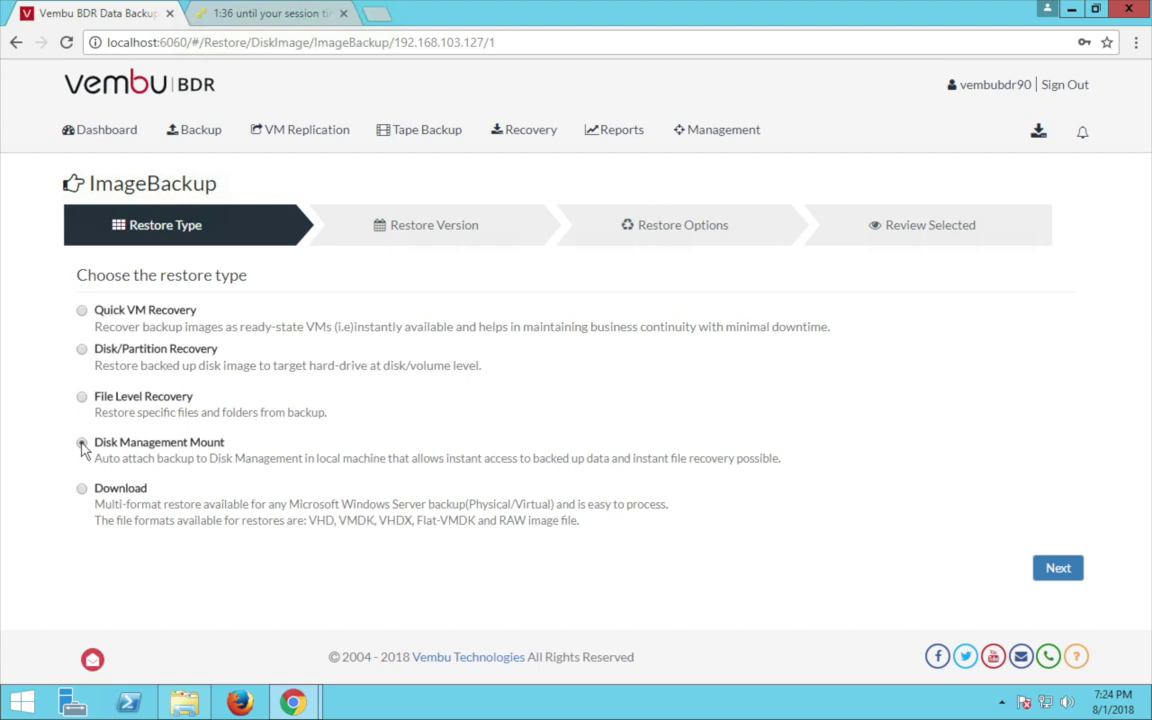
pyautogui.click(82, 442)
pyautogui.click(1057, 574)
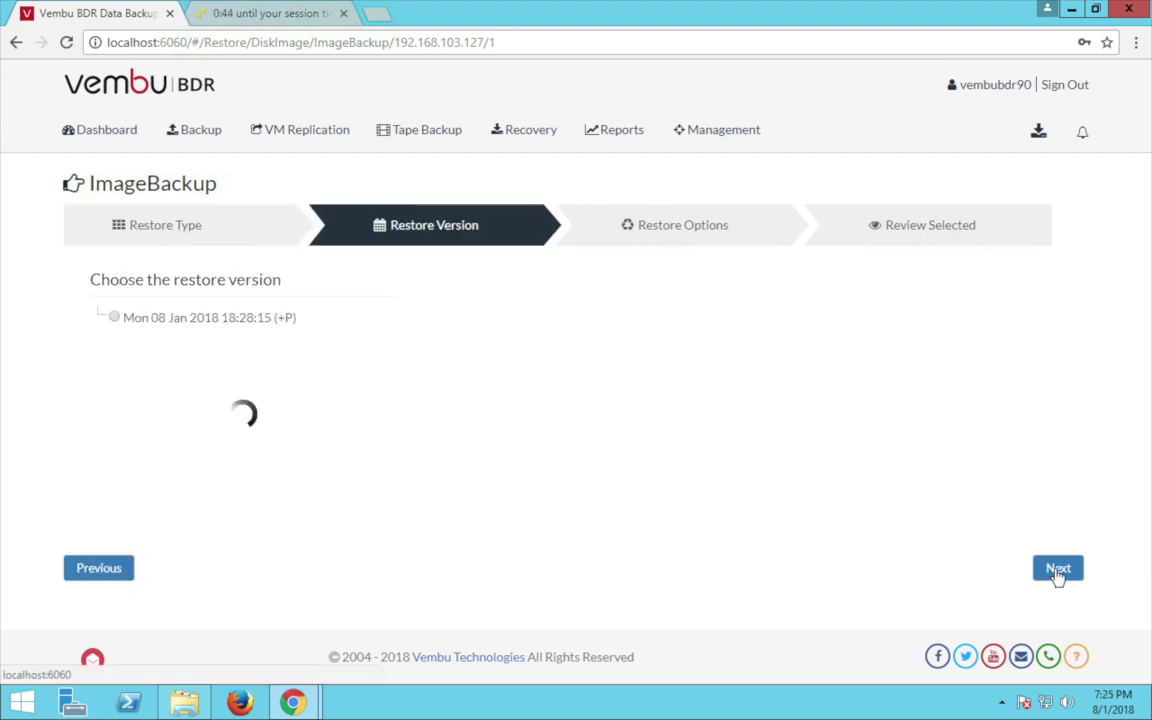
# Mount Disk0 from the Mon 08 Jan 2018 18:28:15 version, then reopen the ImageBackup restore wizard.
pyautogui.click(113, 318)
pyautogui.click(489, 336)
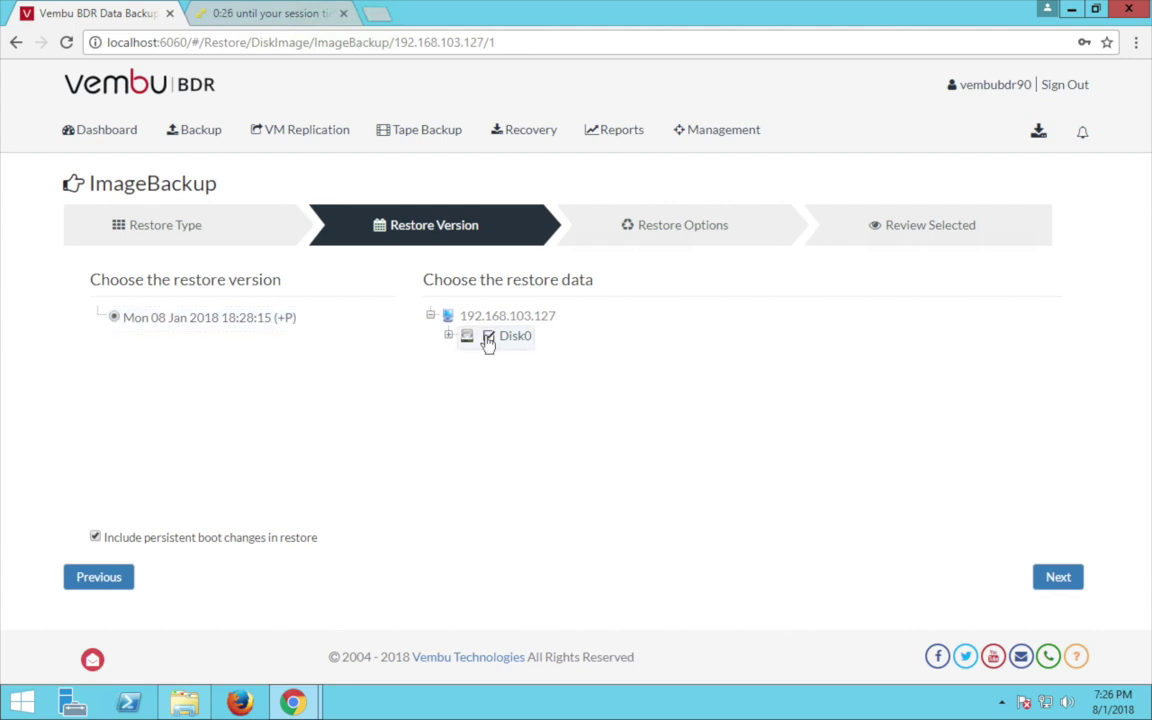
pyautogui.click(1057, 578)
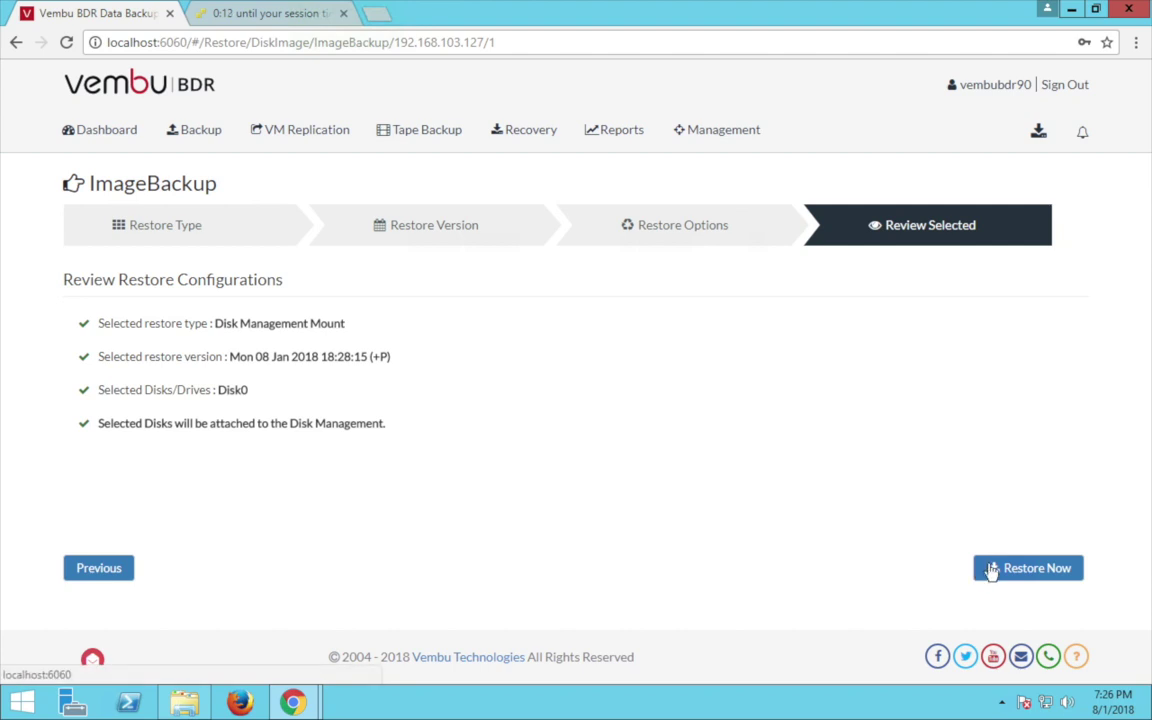
pyautogui.click(991, 568)
pyautogui.click(811, 158)
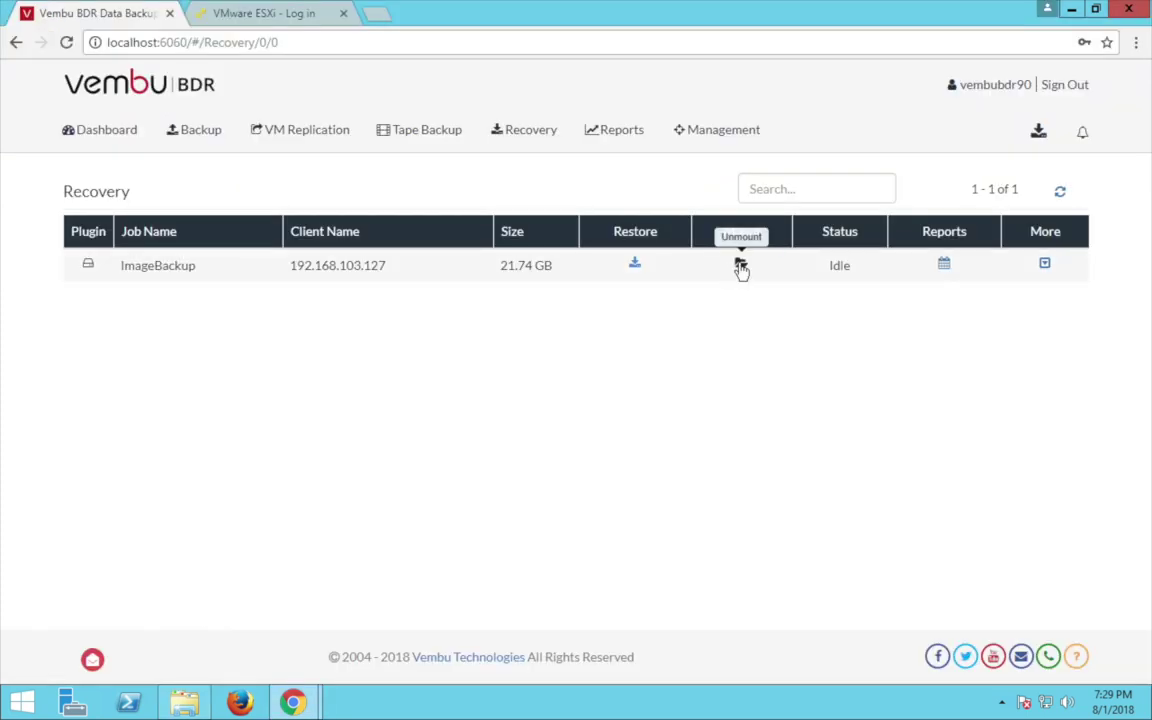
pyautogui.click(634, 263)
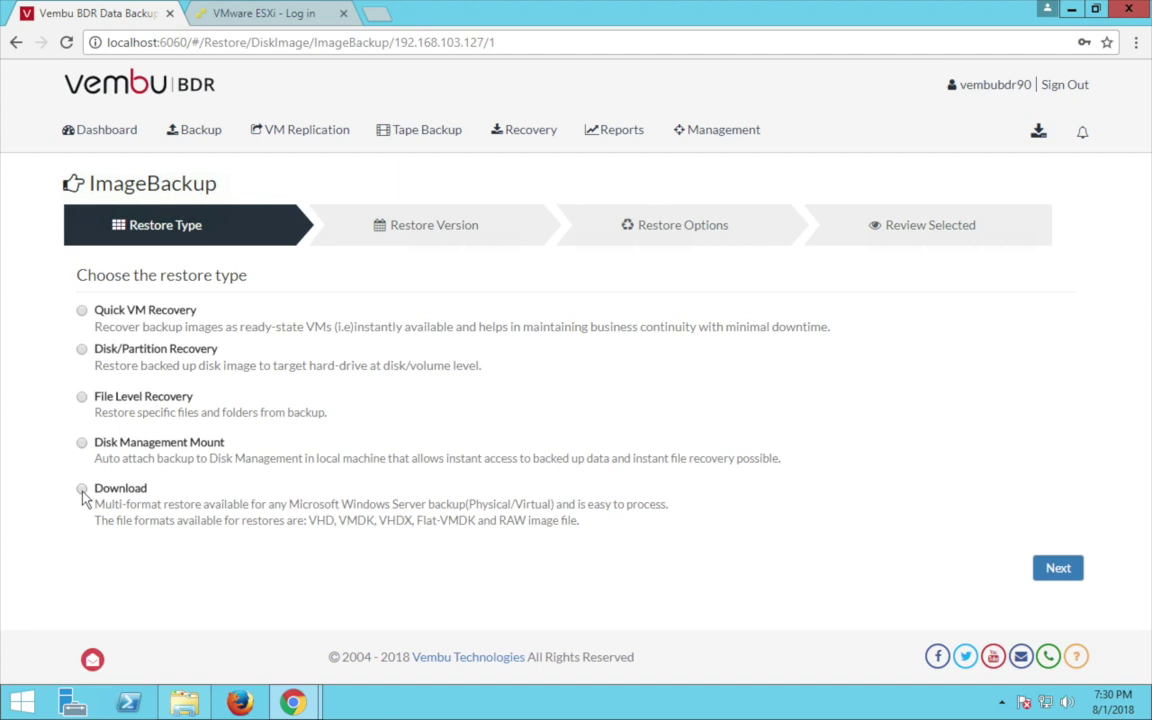
# Choose the Download restore type with Disk0 from the Mon 08 Jan 2018 version.
pyautogui.click(82, 489)
pyautogui.click(1060, 569)
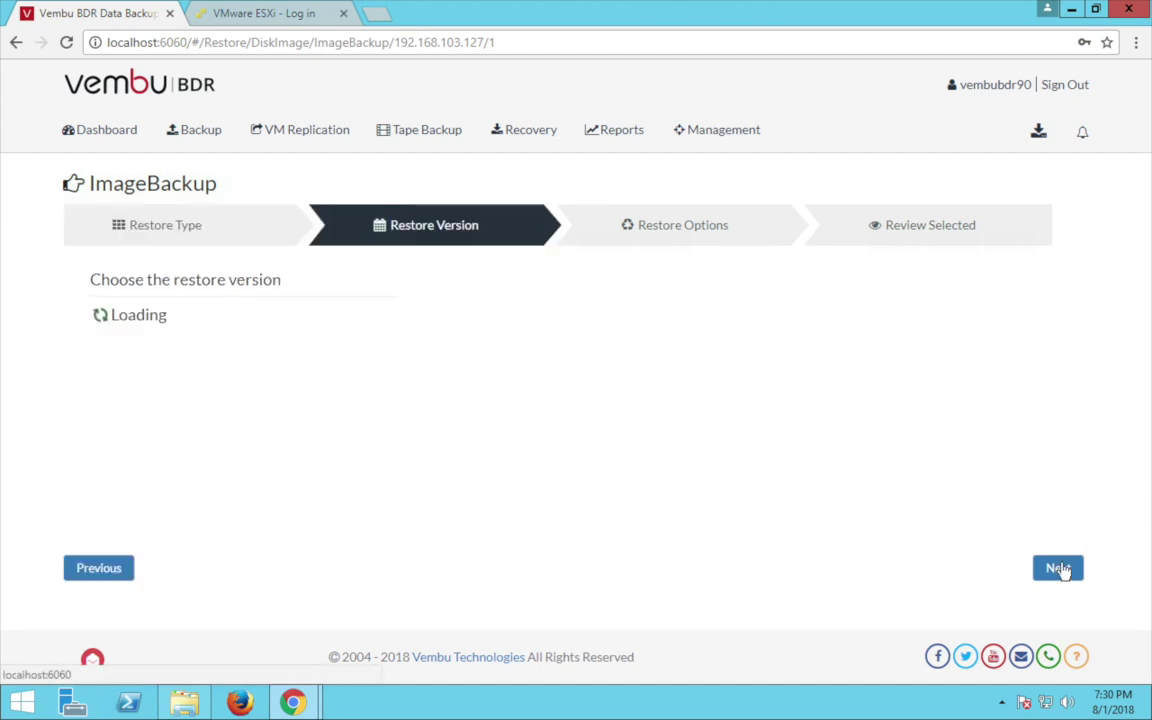
pyautogui.click(116, 318)
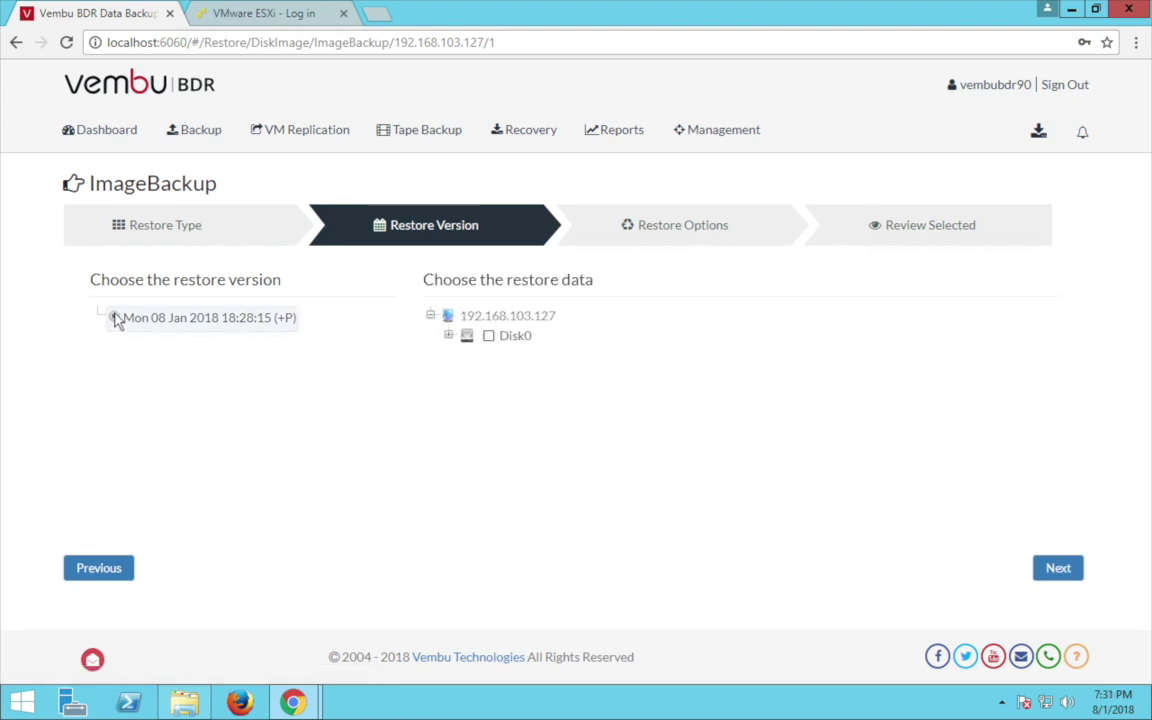
pyautogui.click(489, 337)
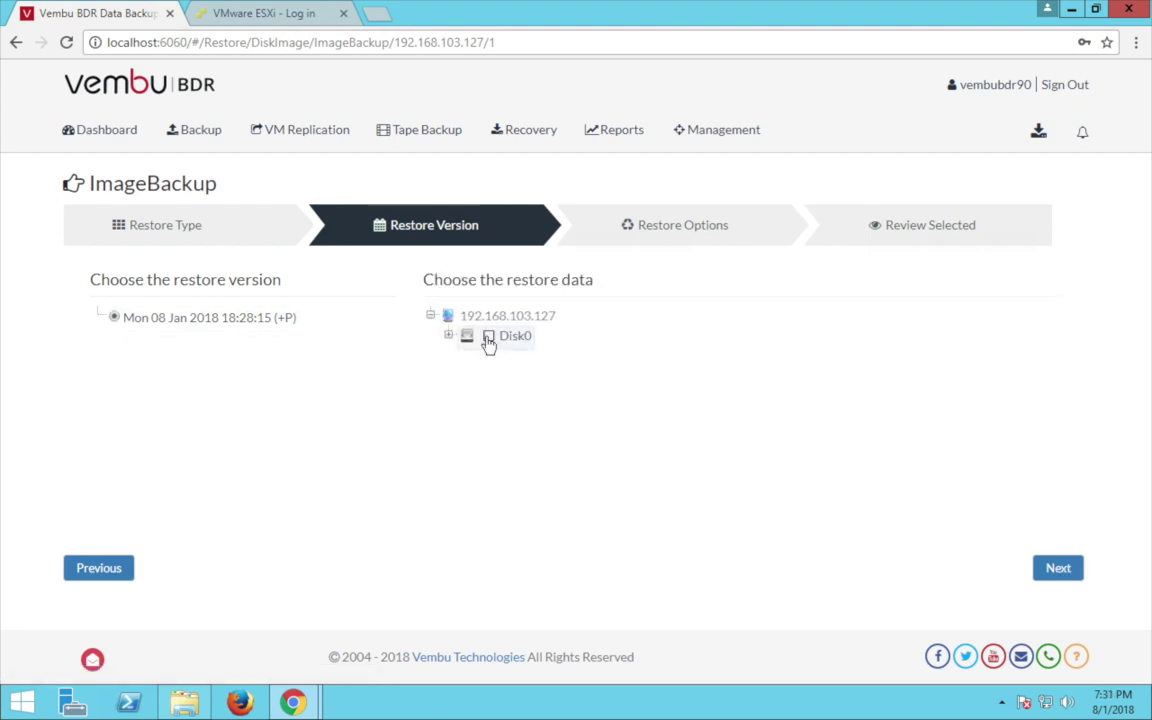
pyautogui.click(1057, 569)
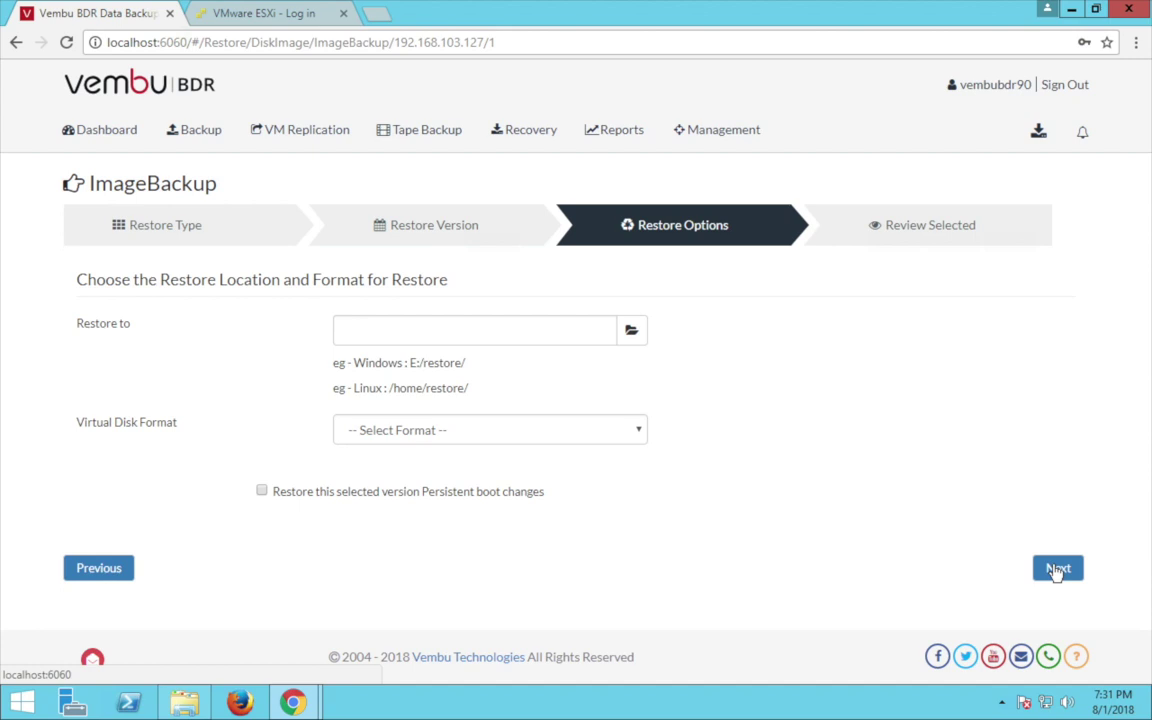
# Save to E:/ in VHD format, start and confirm the restore, then view the drives in This PC.
pyautogui.click(631, 331)
pyautogui.click(168, 336)
pyautogui.click(231, 489)
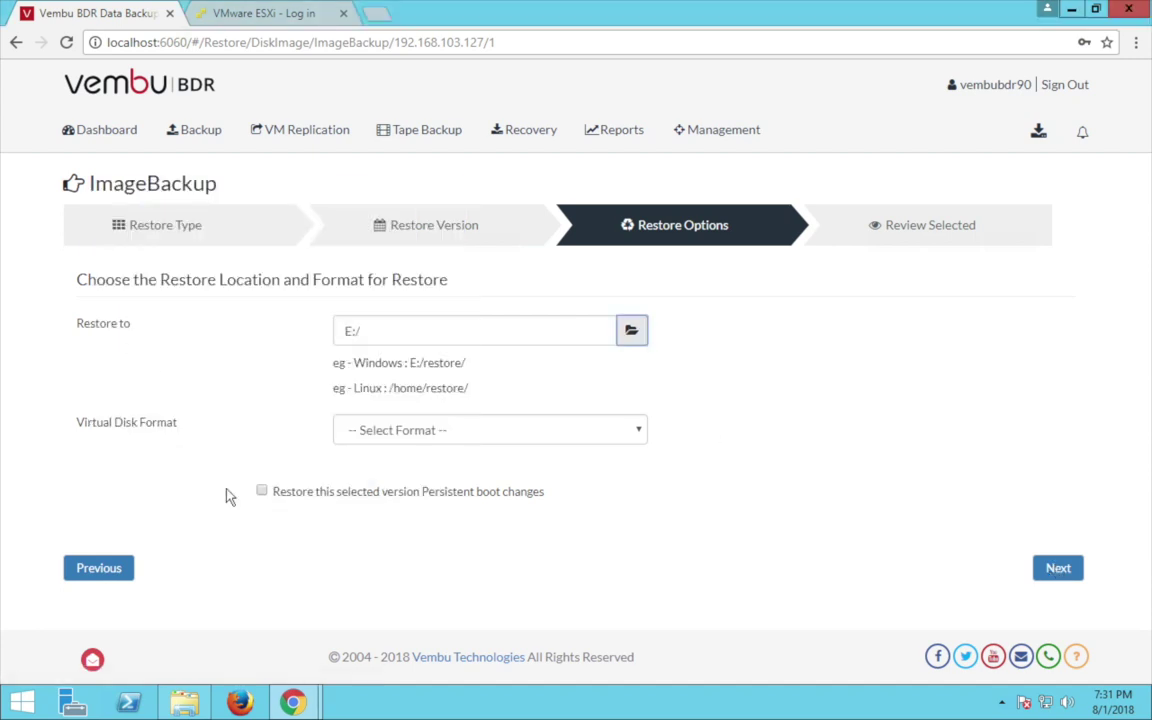
pyautogui.click(634, 430)
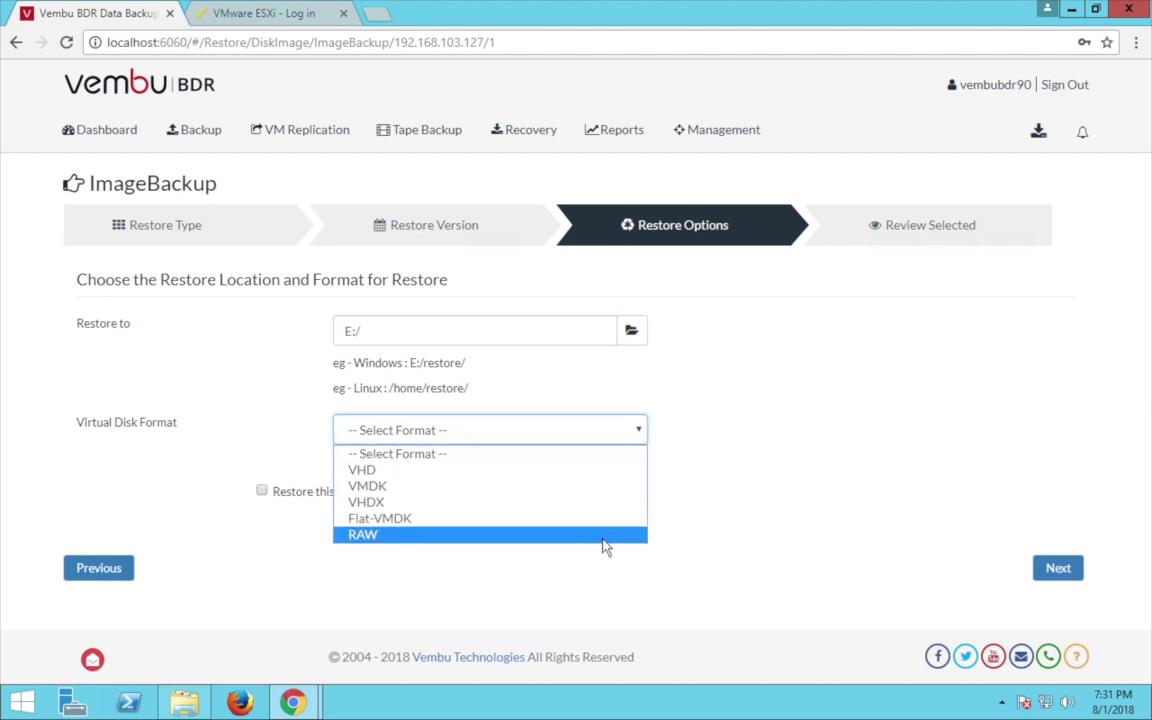
pyautogui.click(537, 470)
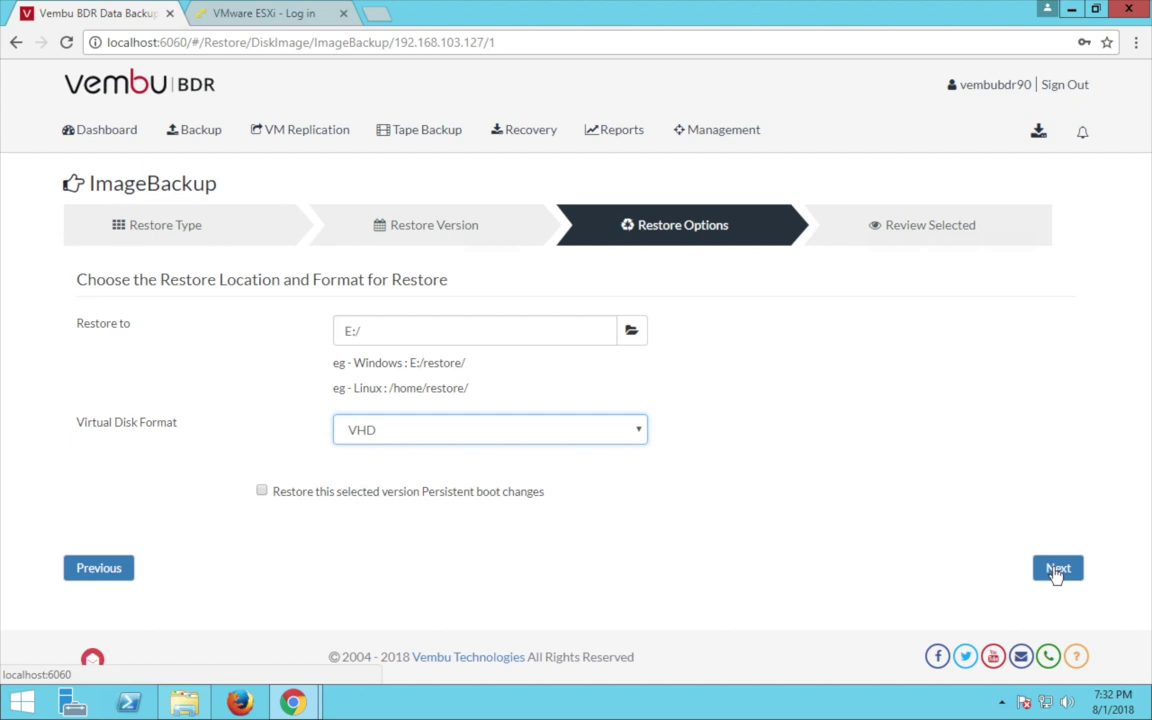
pyautogui.click(1057, 569)
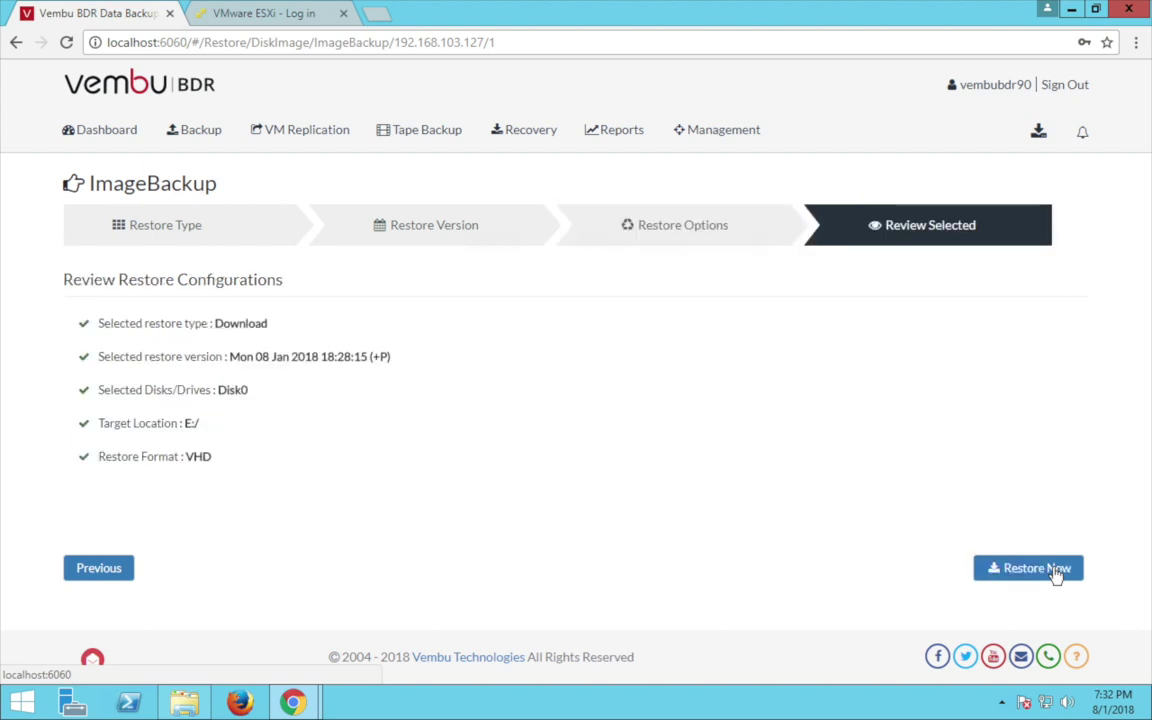
pyautogui.click(1057, 571)
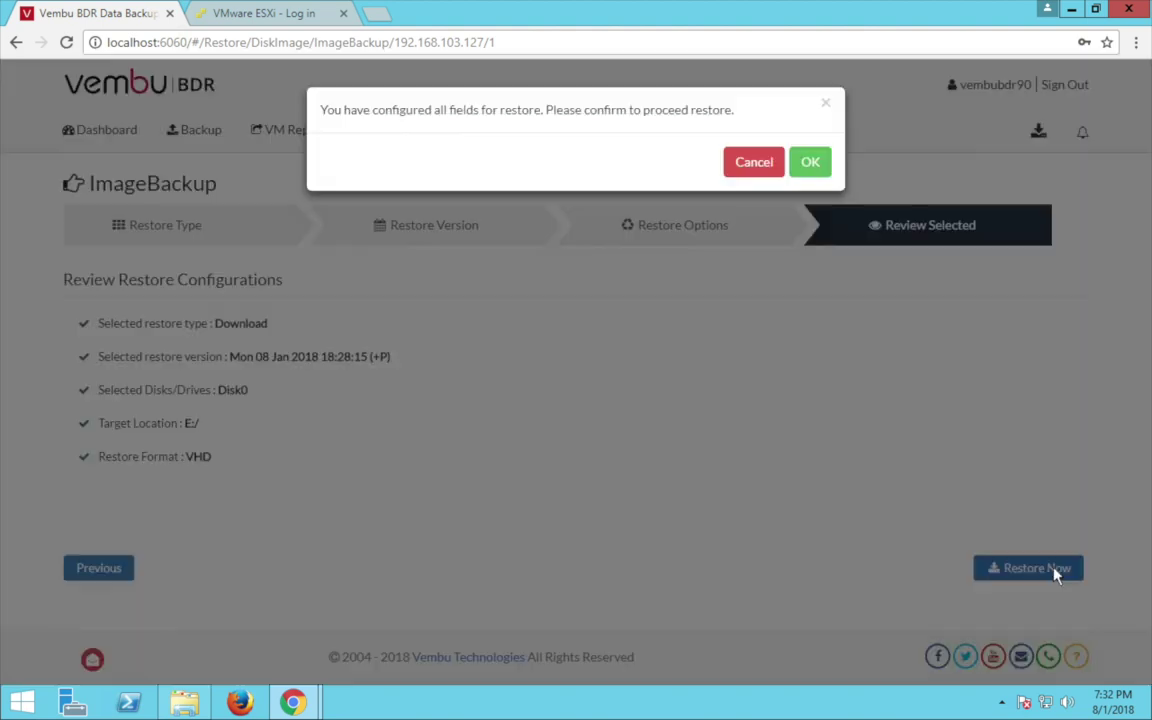
pyautogui.click(815, 163)
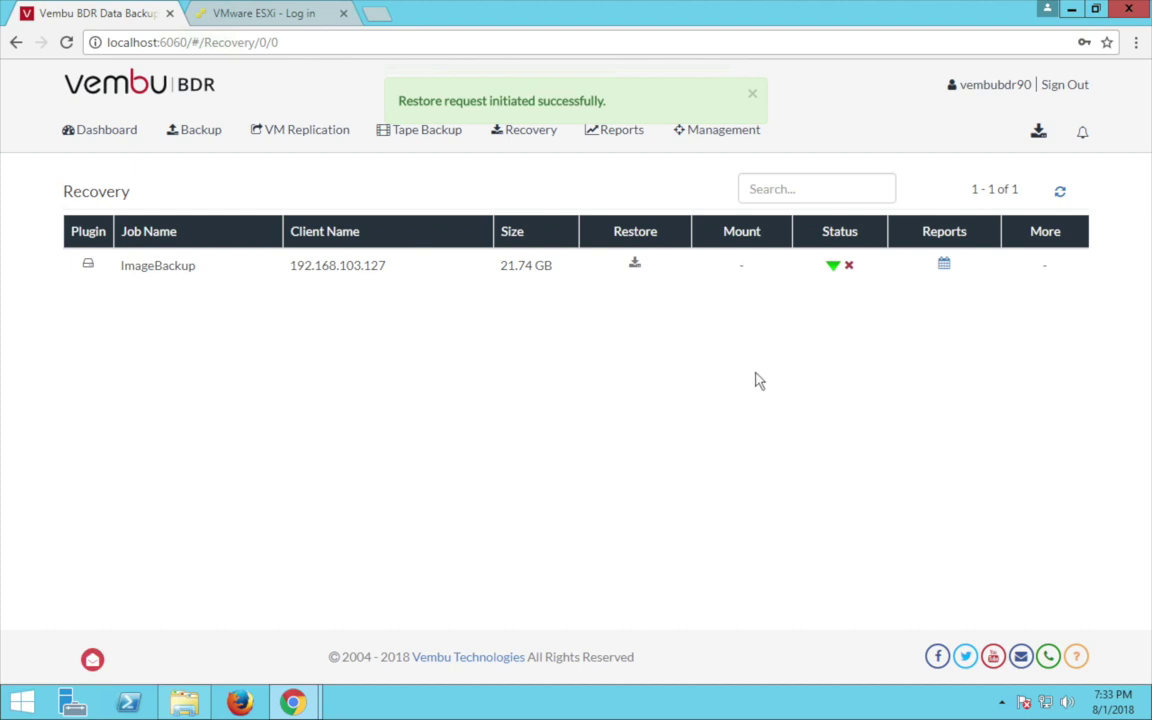
pyautogui.click(185, 700)
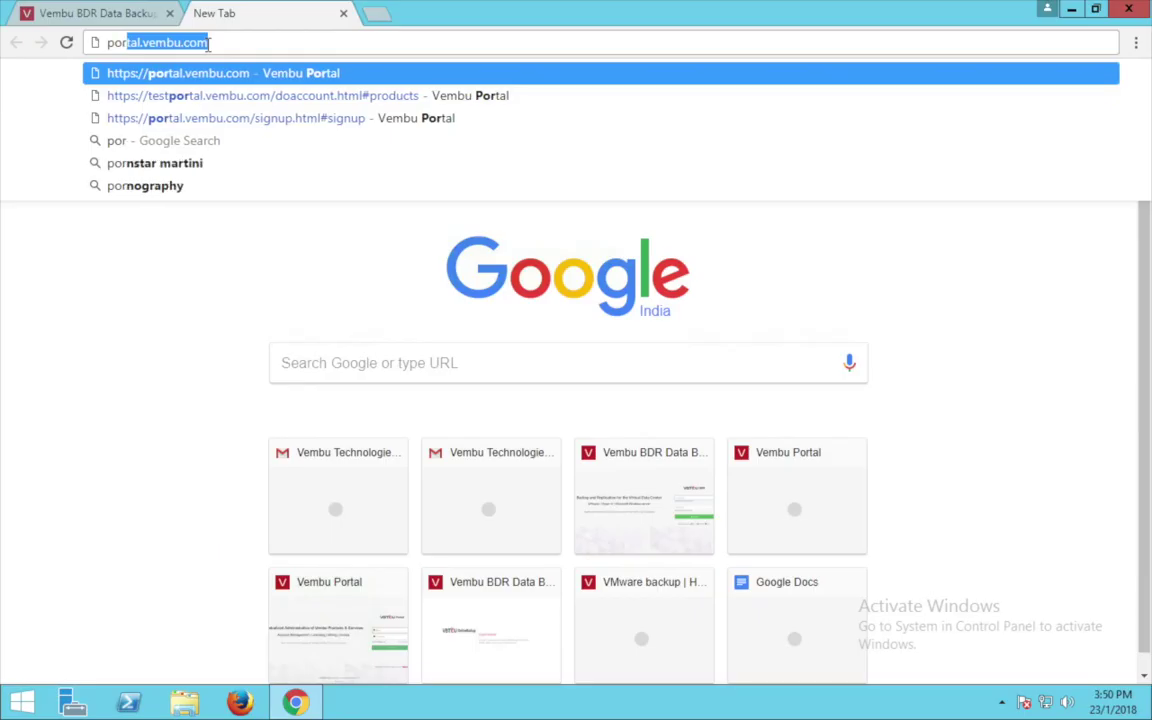
# Load portal.vembu.com and open the account sign-up form.
pyautogui.write('tal.vembu.com')
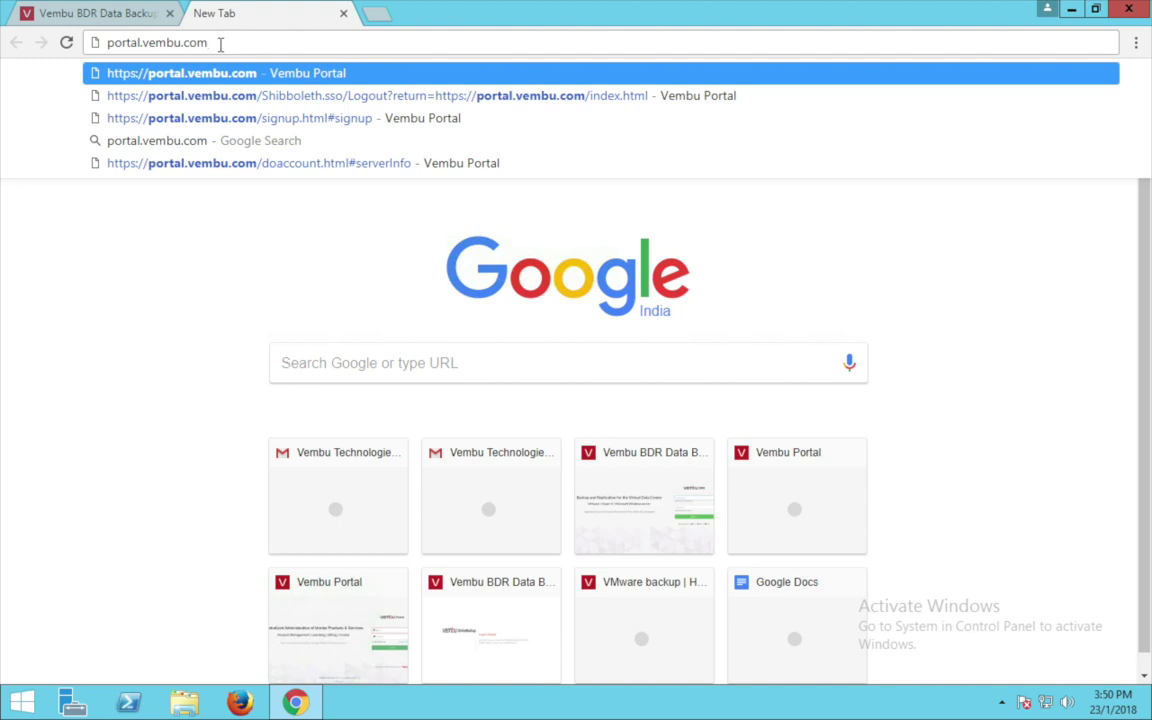
pyautogui.press('Return')
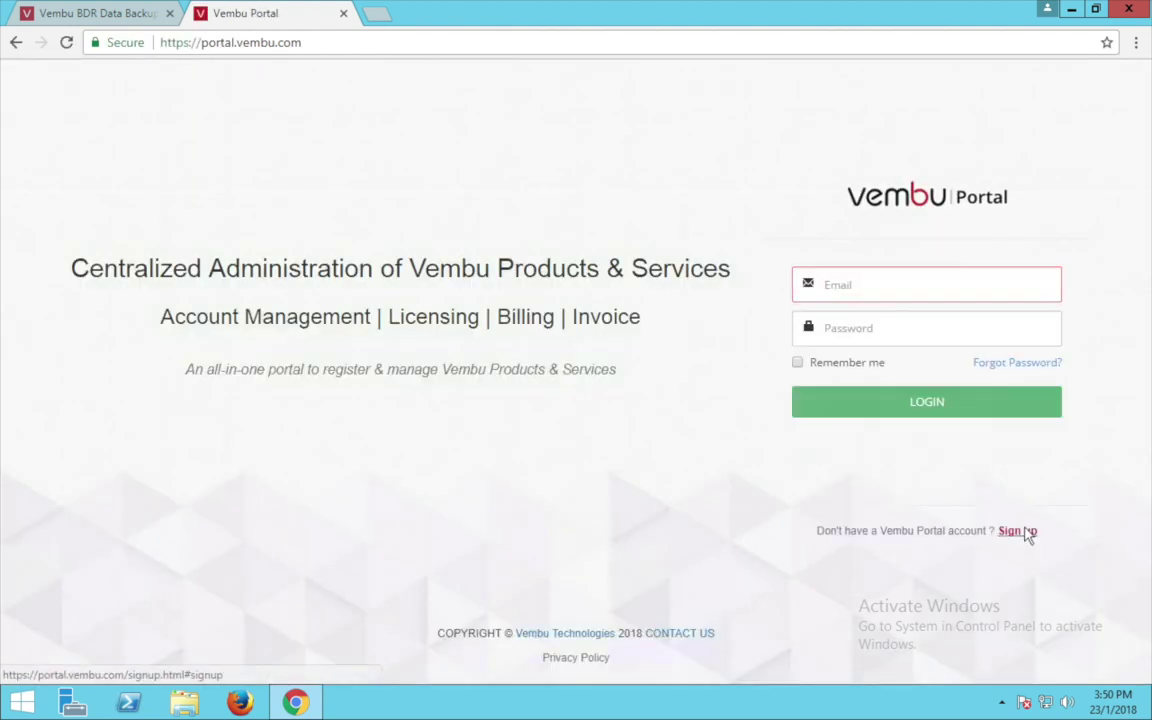
pyautogui.click(1016, 531)
# Enter the company name and the contact's first and last name.
pyautogui.click(879, 224)
pyautogui.write('lisa15')
pyautogui.press('Tab')
pyautogui.press('Tab')
# Fill in the contact's e-mail and phone number, set country to Bahrain and choose a state.
pyautogui.press('Tab')
pyautogui.press('Tab')
pyautogui.write('987654321')
pyautogui.click(839, 415)
pyautogui.click(1014, 415)
pyautogui.click(1000, 417)
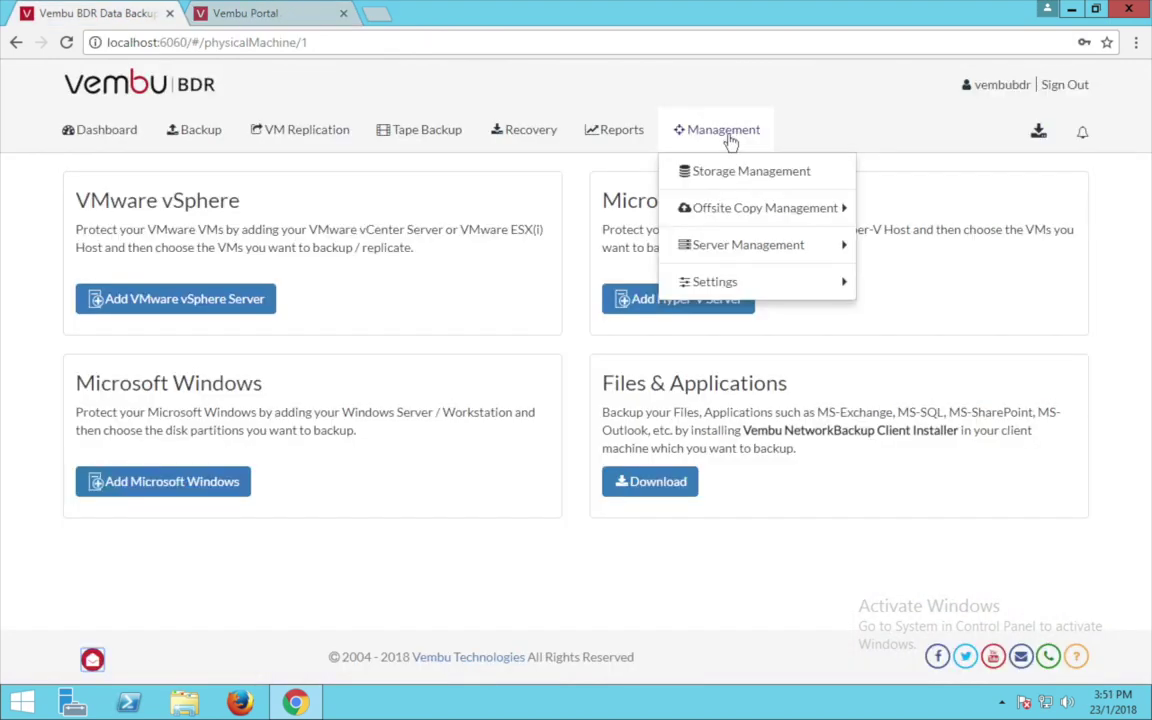
# In Server Registration, enter the Vembu Portal account's e-mail address and password.
pyautogui.moveTo(752, 257)
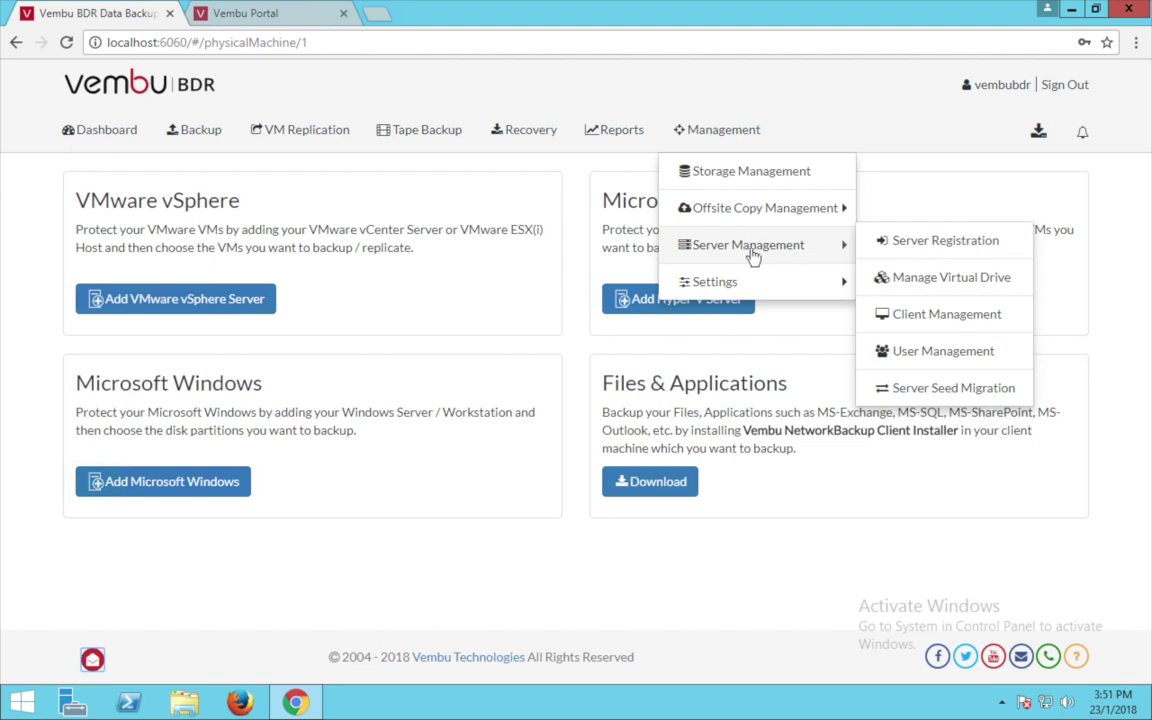
pyautogui.click(966, 242)
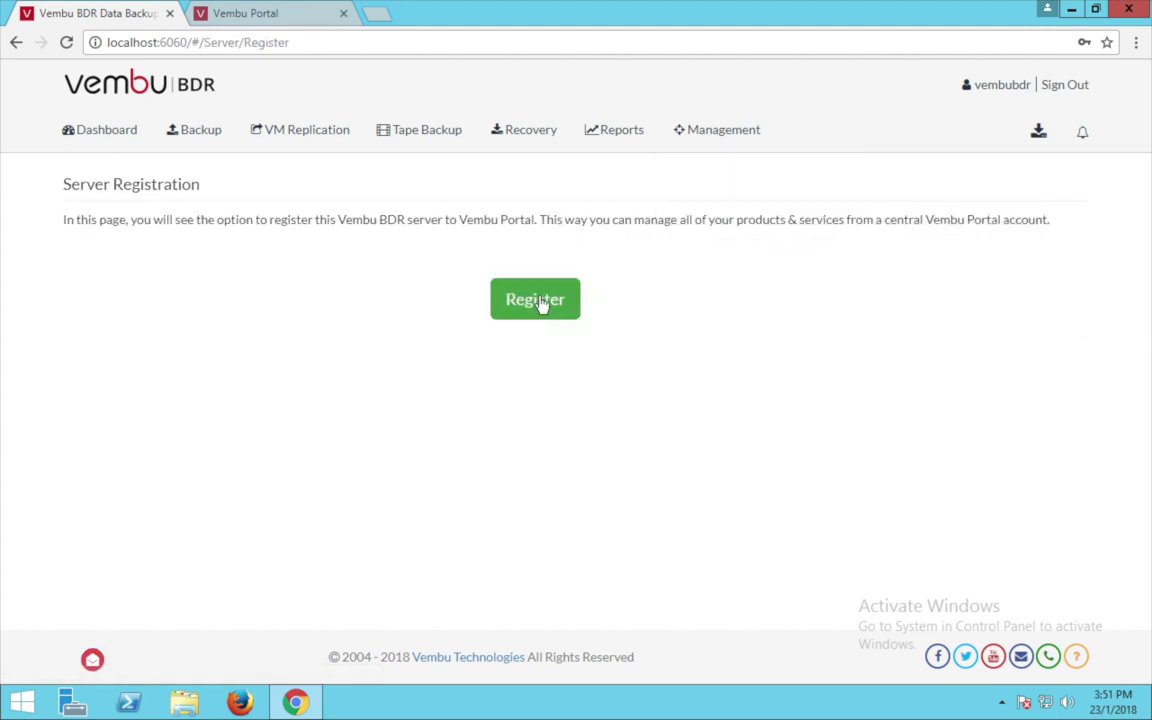
pyautogui.click(545, 300)
pyautogui.click(558, 272)
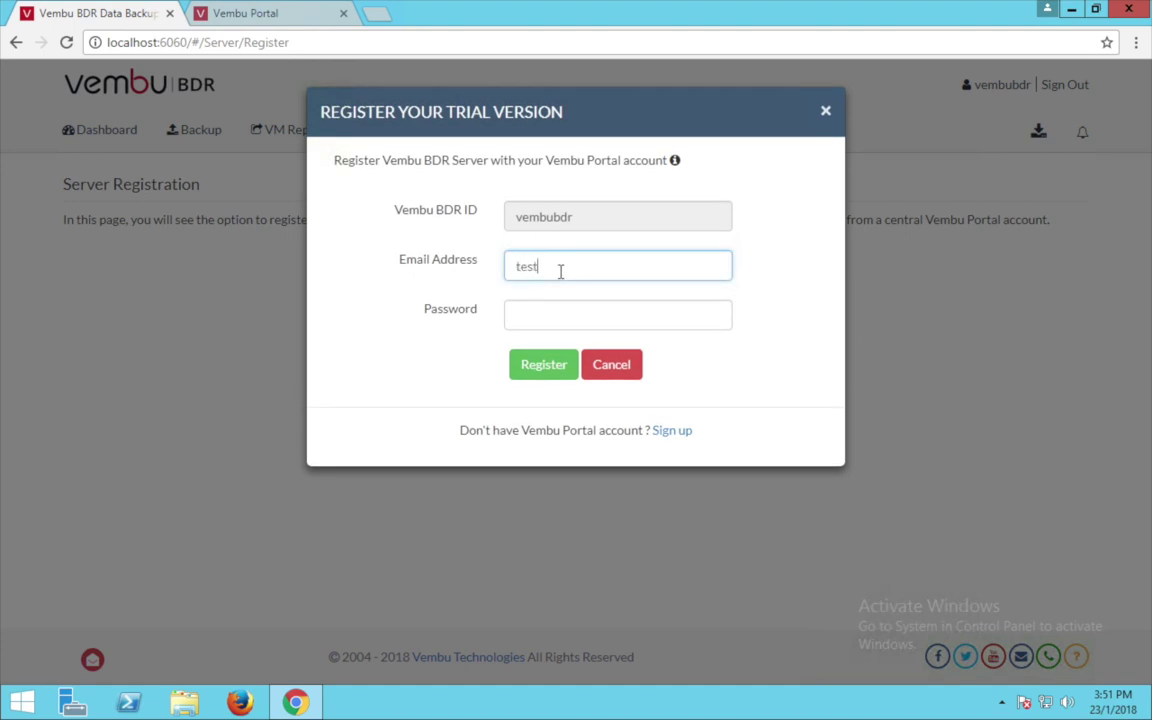
pyautogui.click(547, 315)
pyautogui.write('•••••••••')
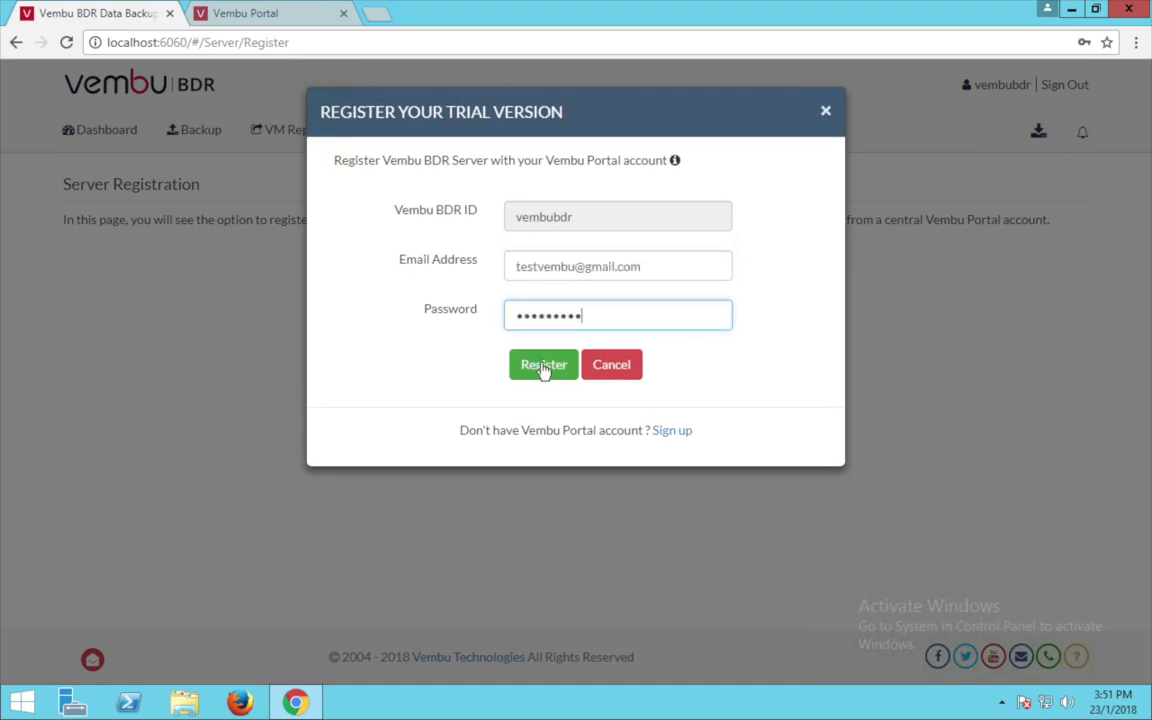
# Register the server, run the licence check, and confirm vembubdr 3.9.0 is listed in the Vembu Portal.
pyautogui.click(531, 375)
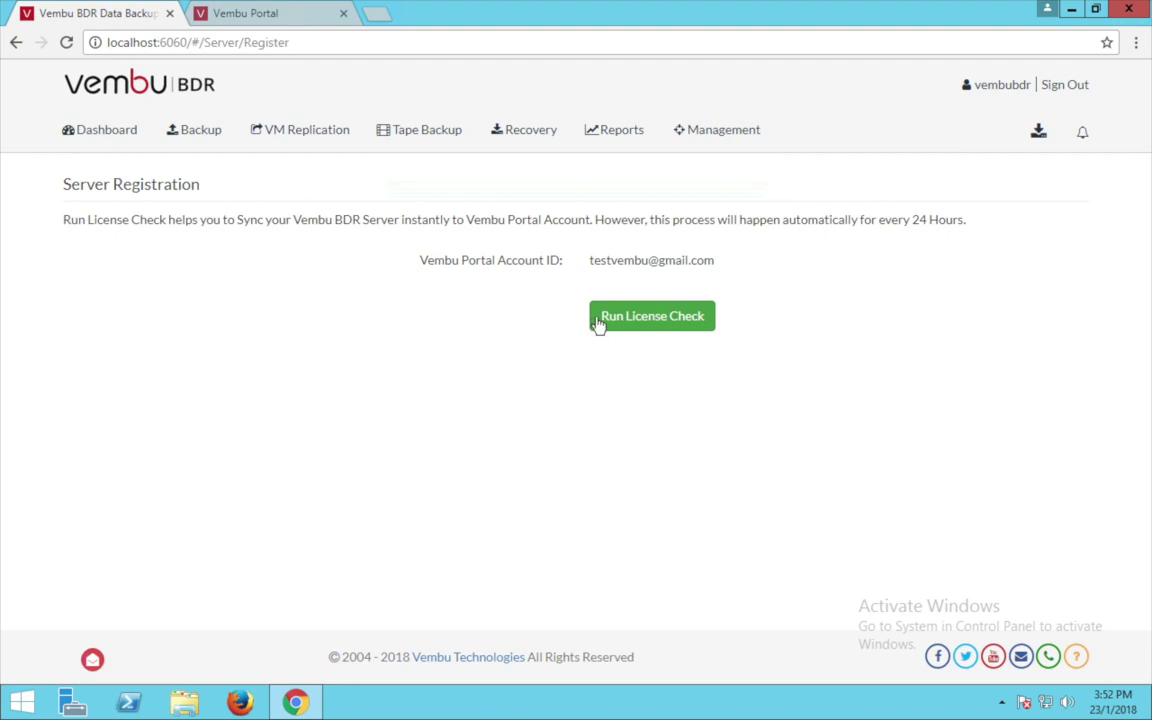
pyautogui.click(680, 318)
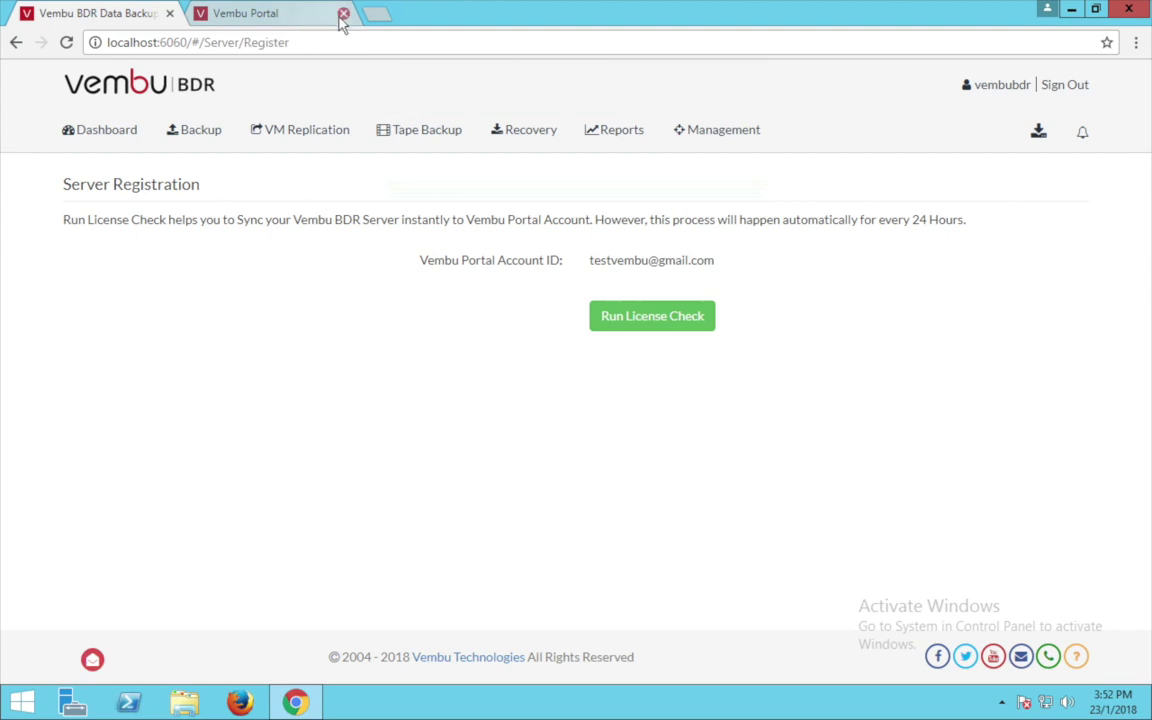
pyautogui.click(245, 13)
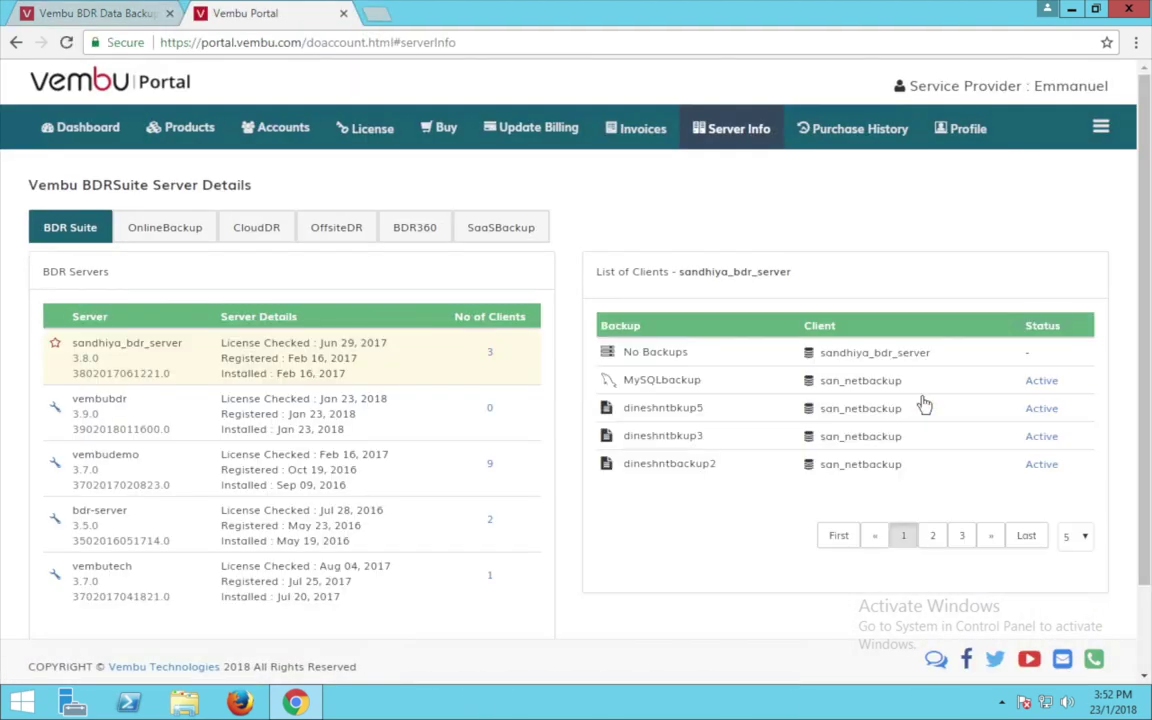